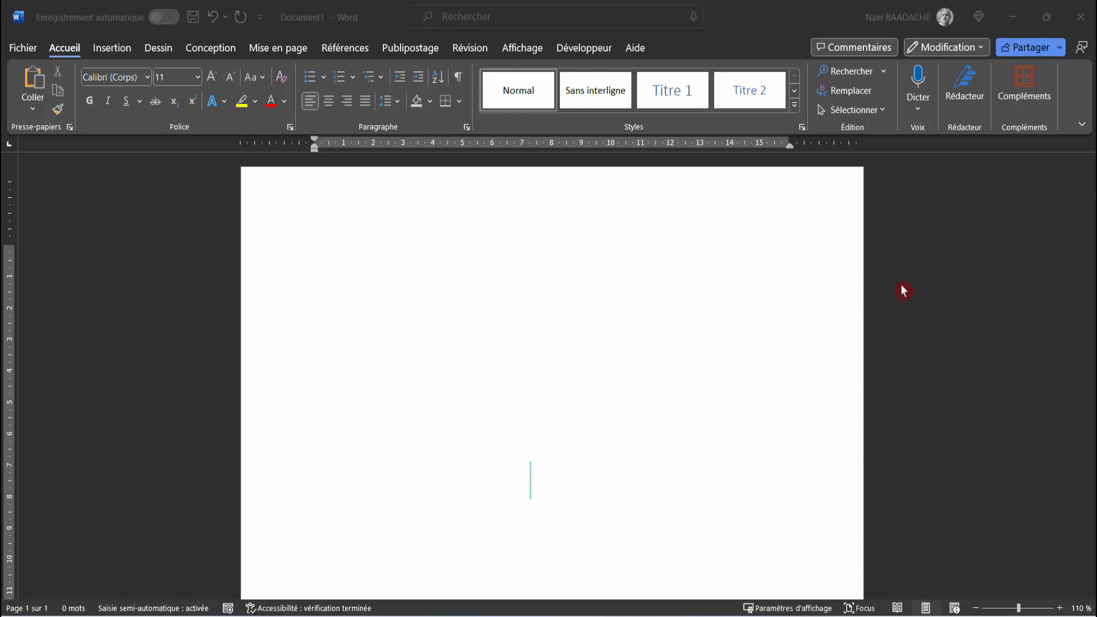
click(55, 47)
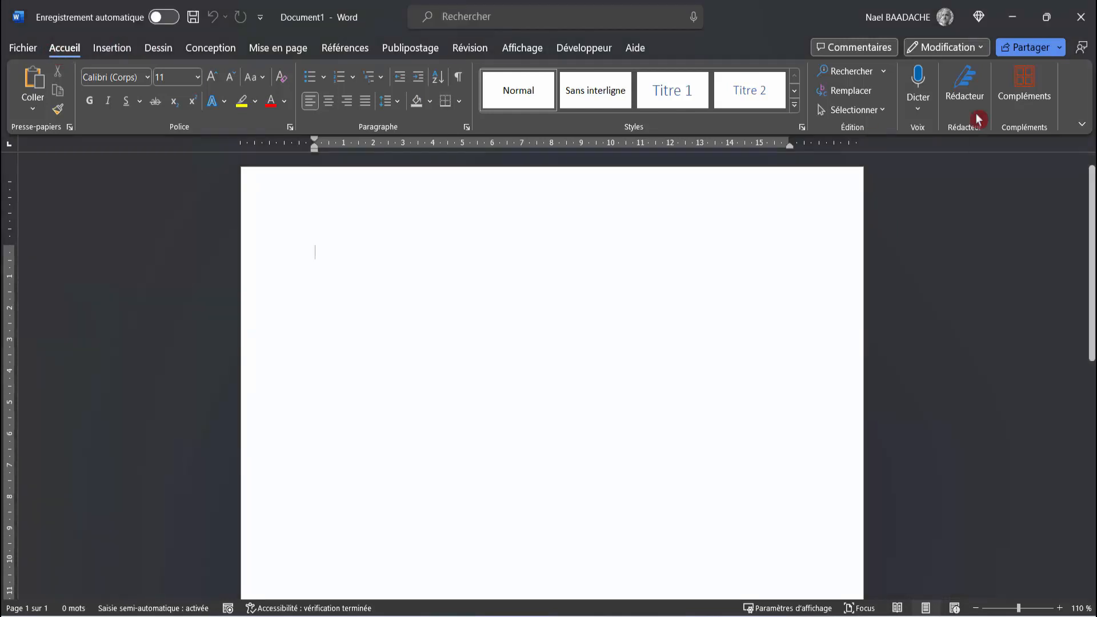
click(918, 111)
click(933, 237)
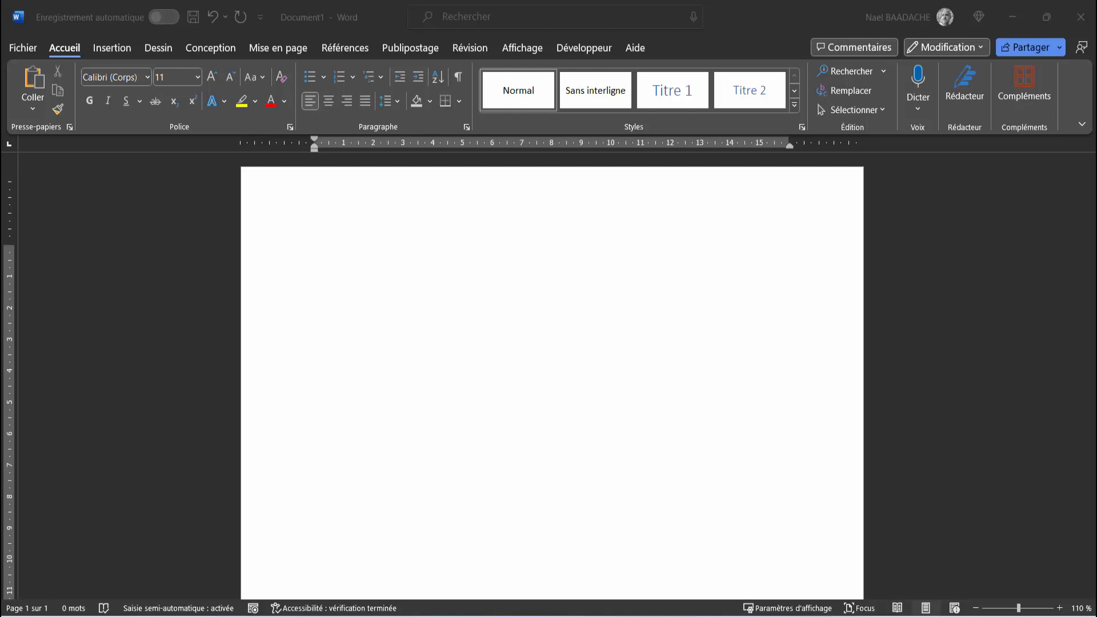
Step: Dictate the sentence "Et là je peux d'ores et déjà commencer à lui dicter du texte comme on peut le voir à l'écran"
click(65, 50)
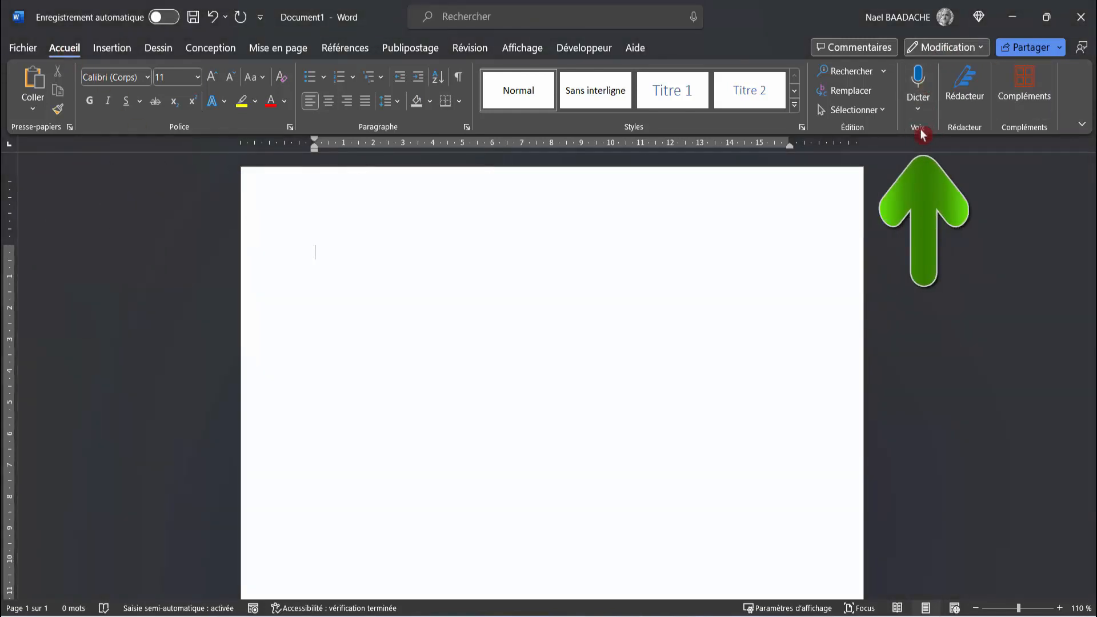
click(919, 81)
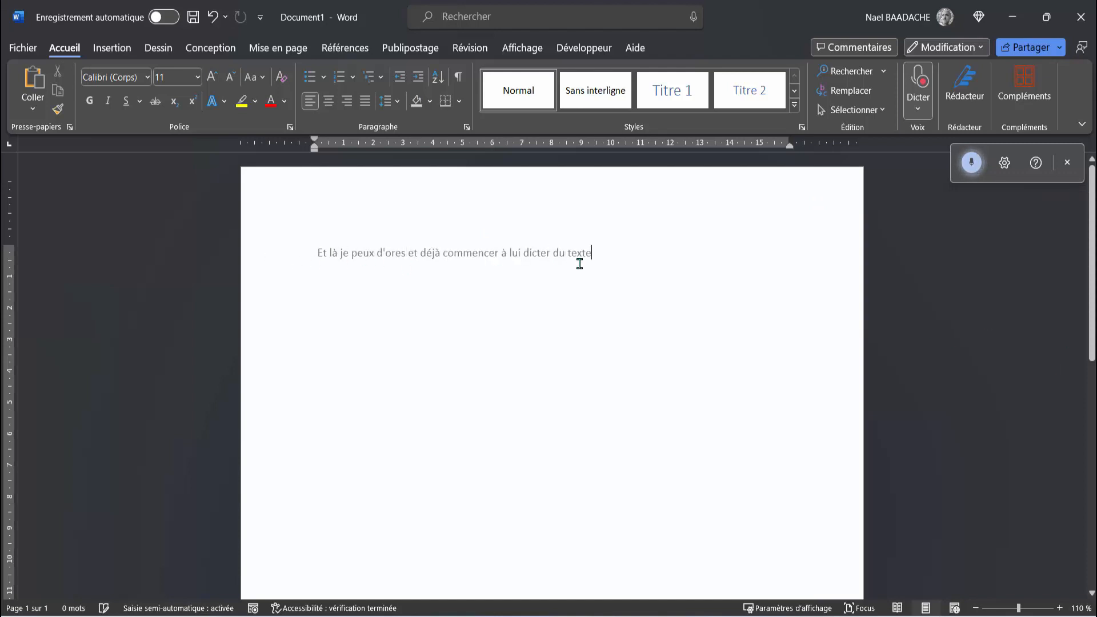
click(836, 335)
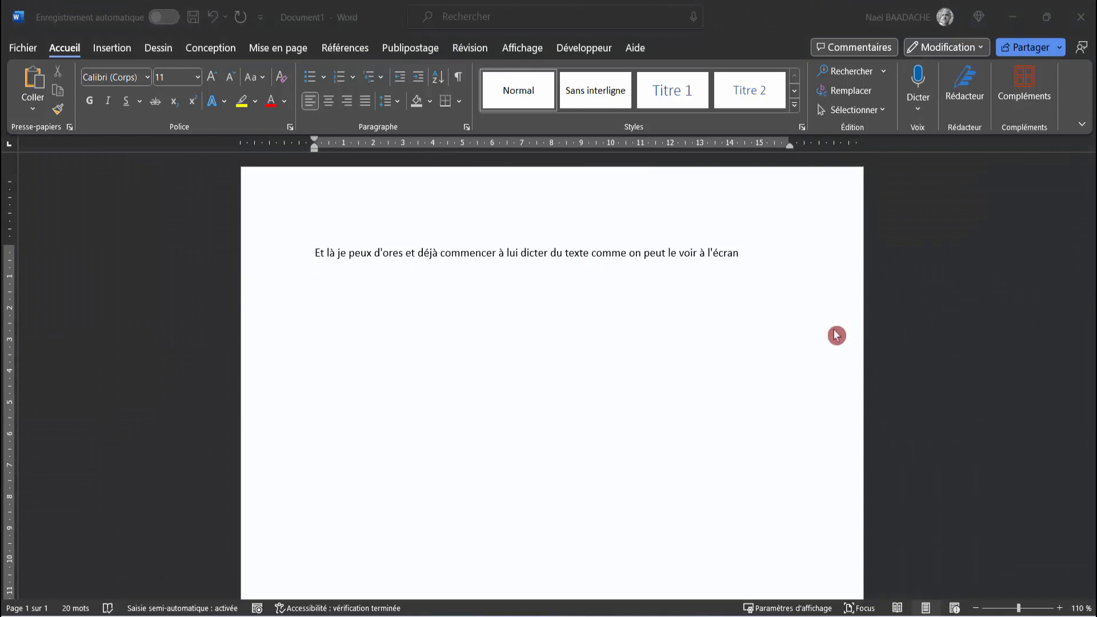
Step: Examine the available spoken languages and microphones in the dictation settings, leaving the settings without saving
click(918, 86)
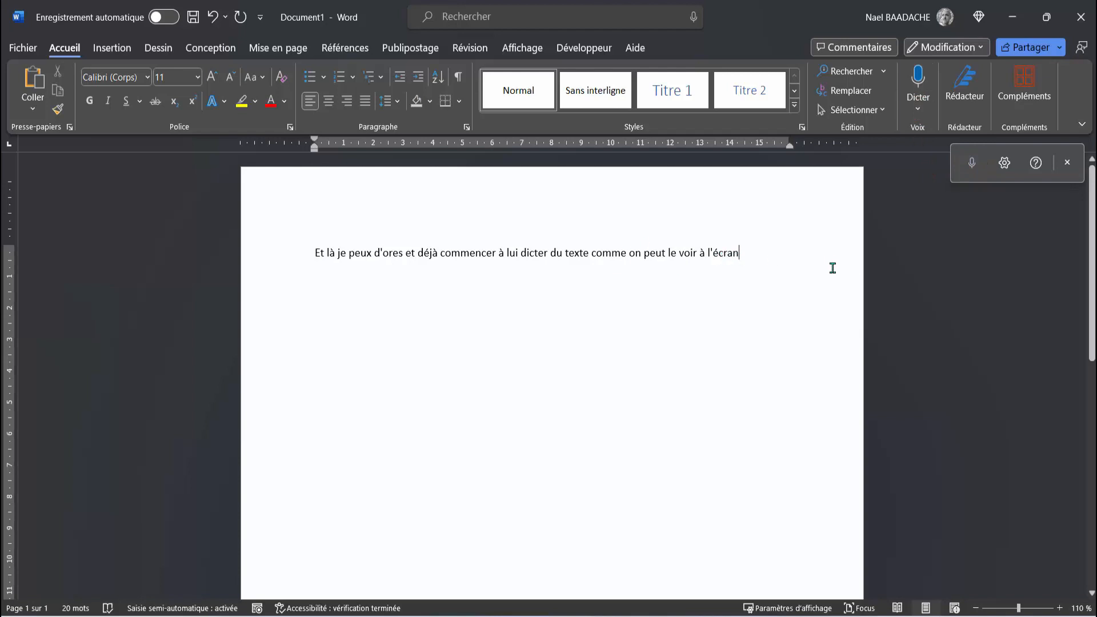
click(1004, 166)
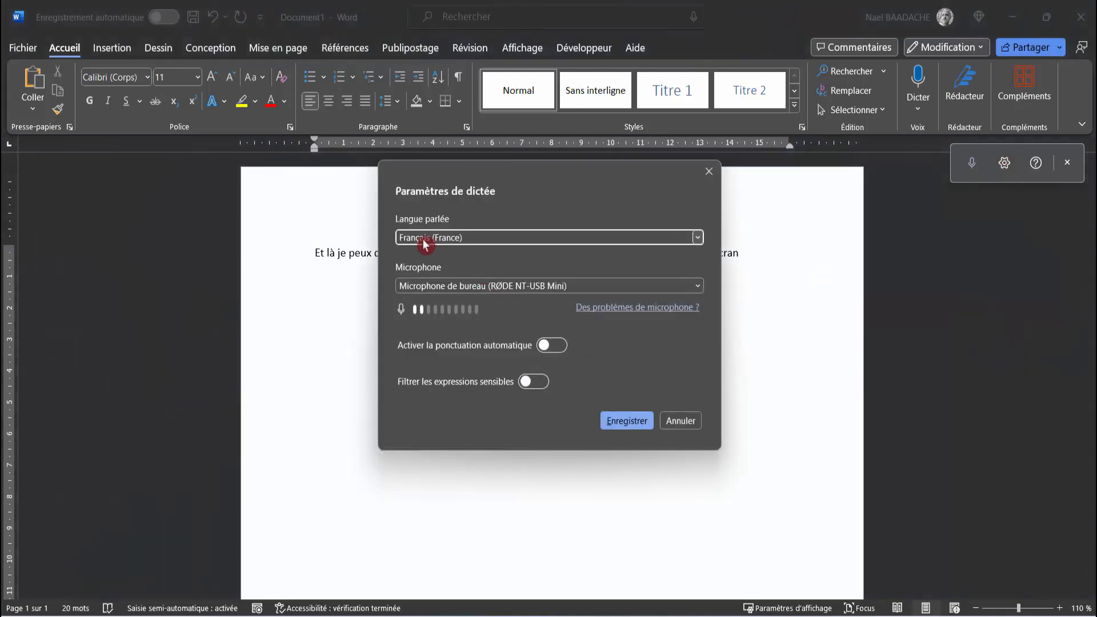
click(697, 239)
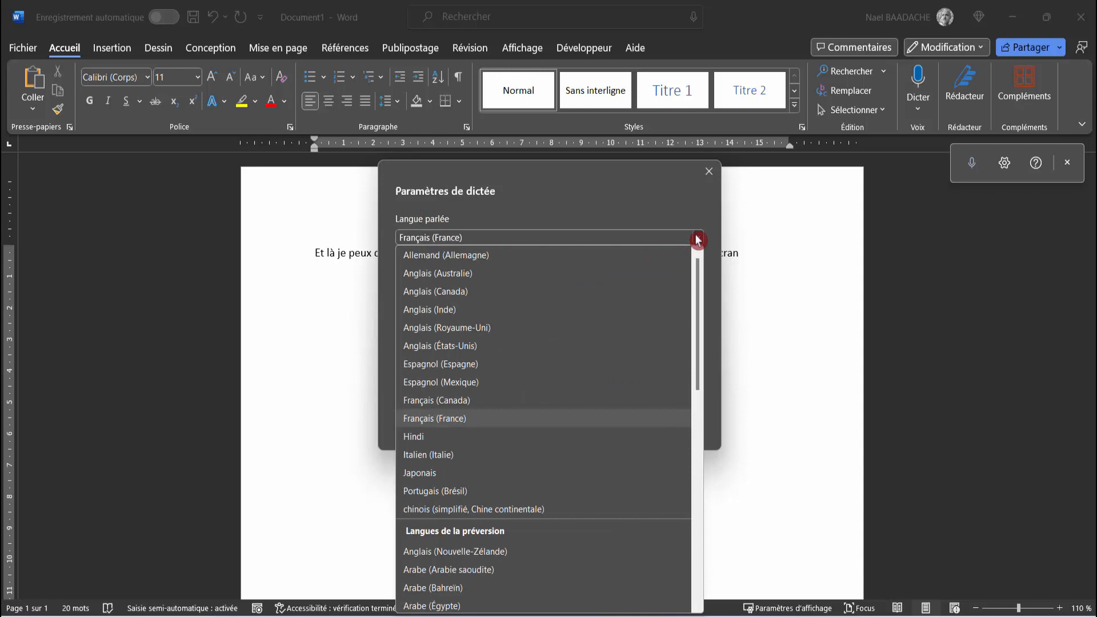
click(697, 239)
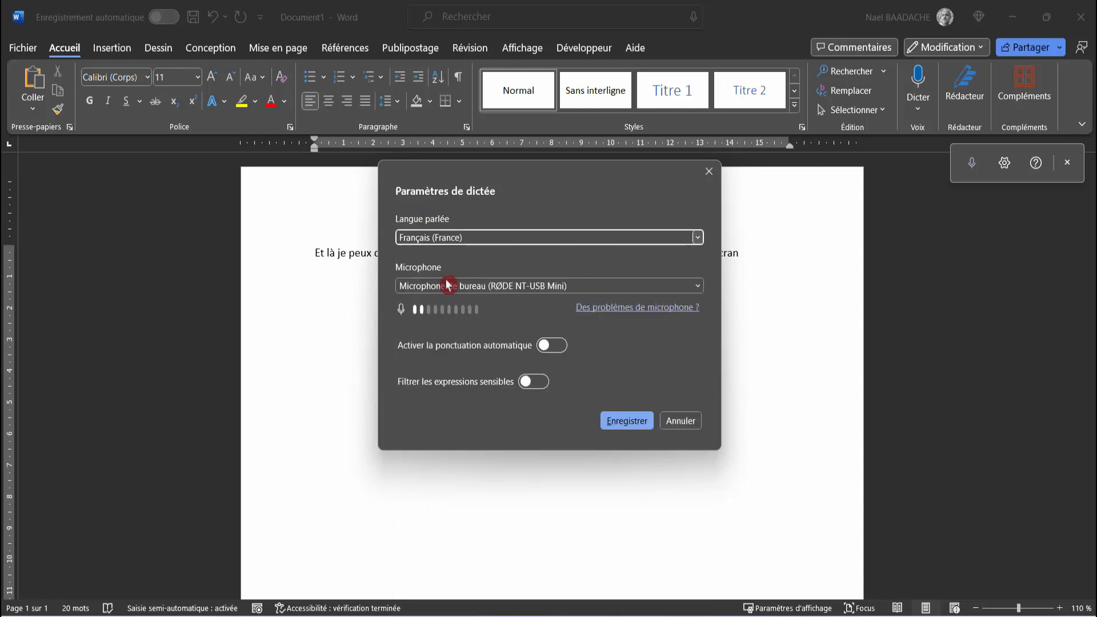
click(698, 286)
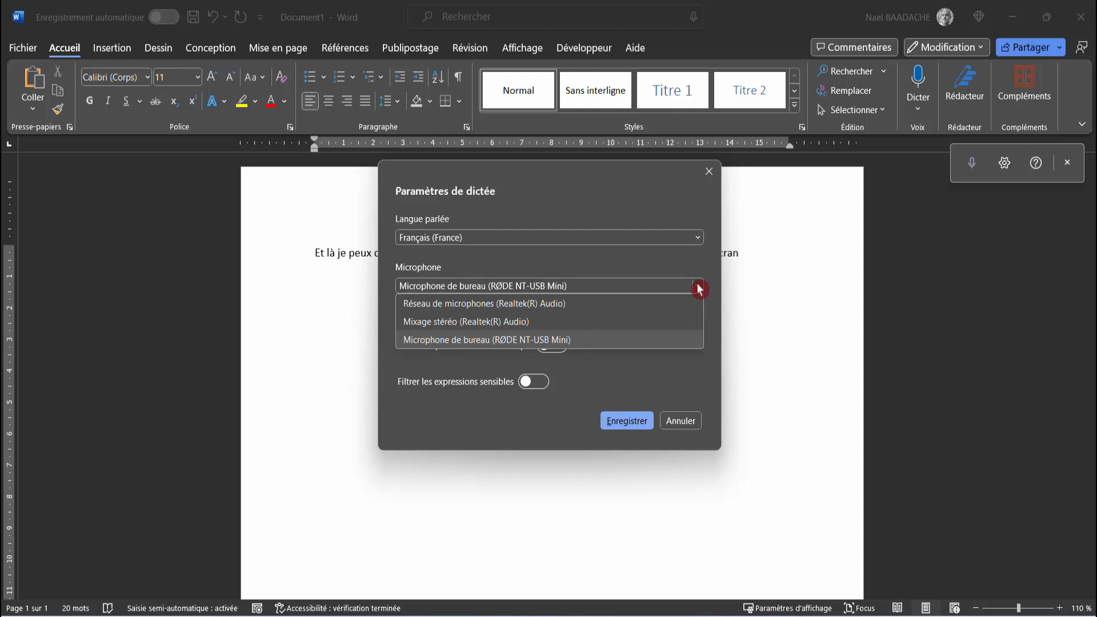
click(699, 287)
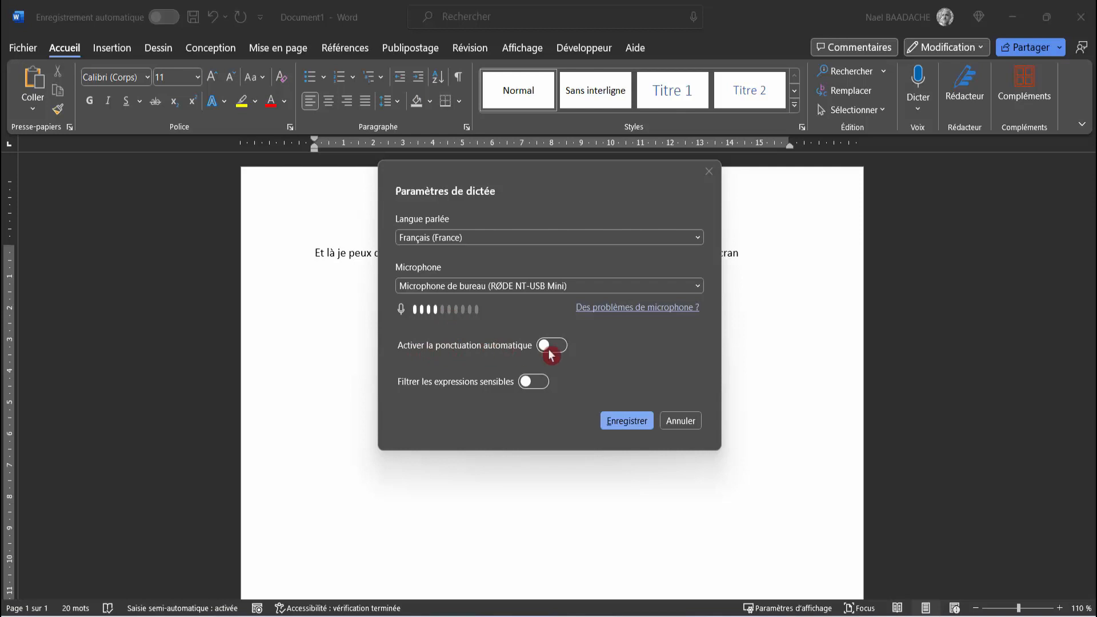
click(680, 423)
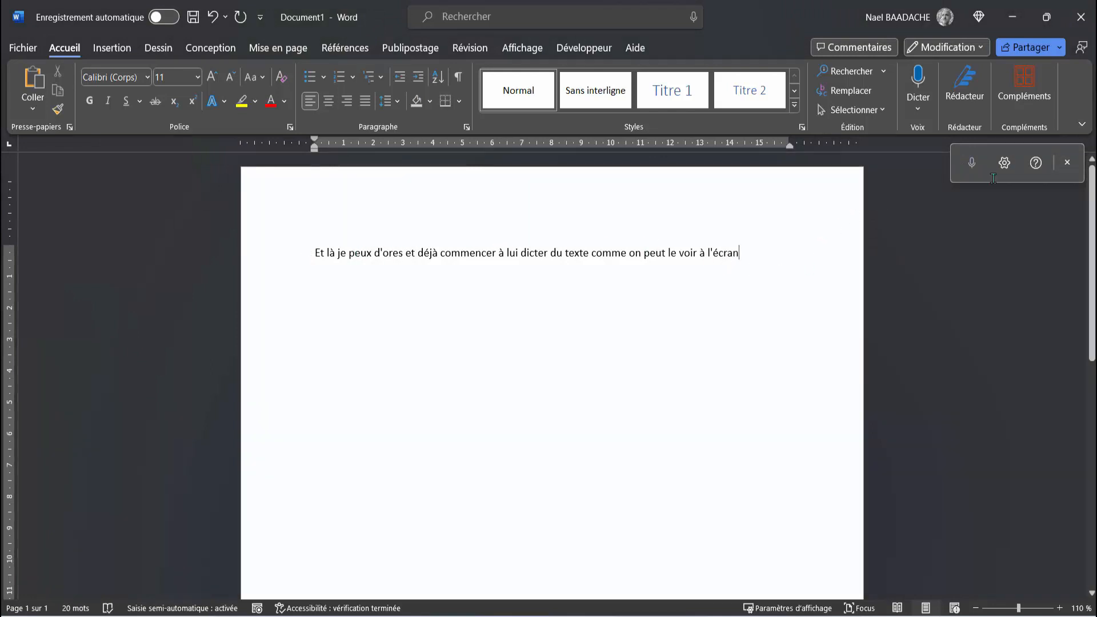
Step: Enable automatic punctuation in the dictation settings and save
click(917, 118)
click(950, 245)
click(1004, 164)
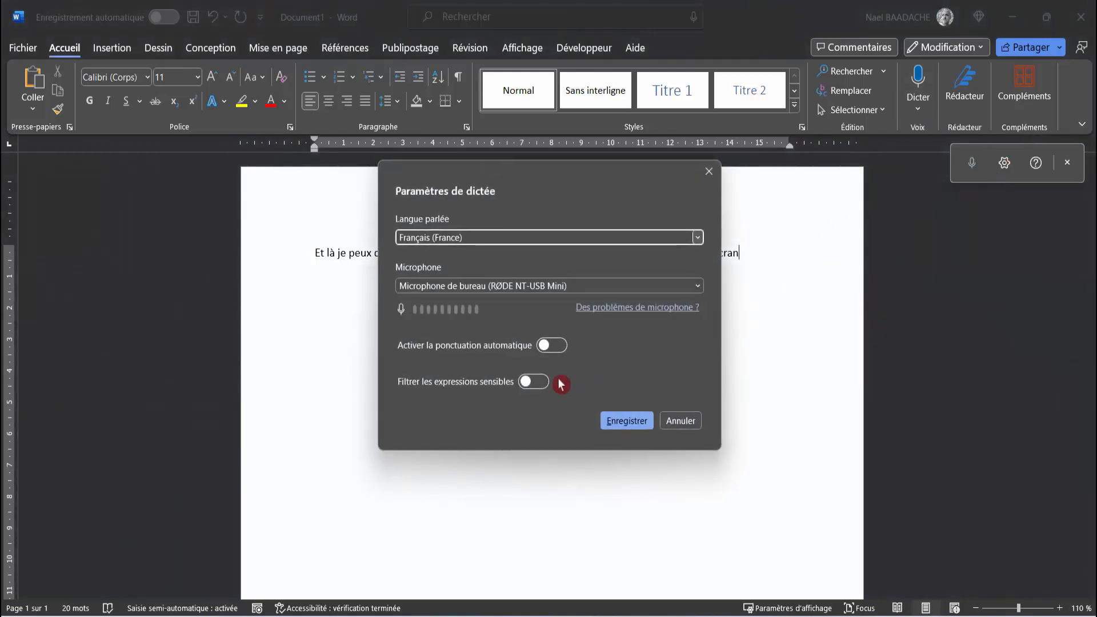
click(552, 349)
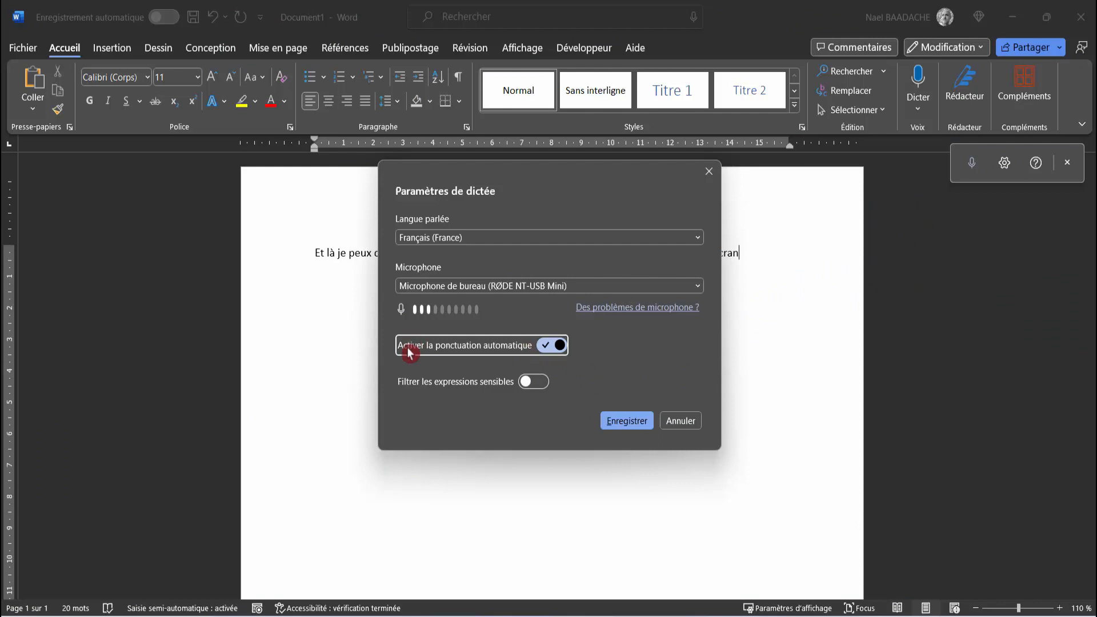
click(628, 423)
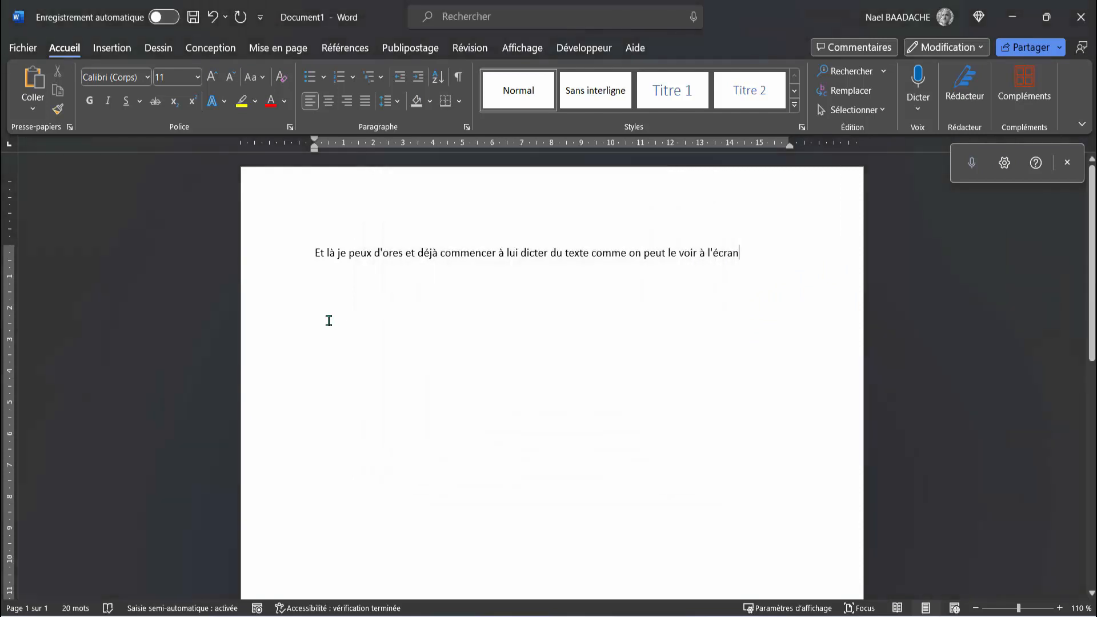
Step: Dictate "Veuillez agréer, Madame, Monsieur, mes salutations les plus distinguées." on a new line below the first sentence
click(760, 253)
key(Return)
key(Return)
click(918, 80)
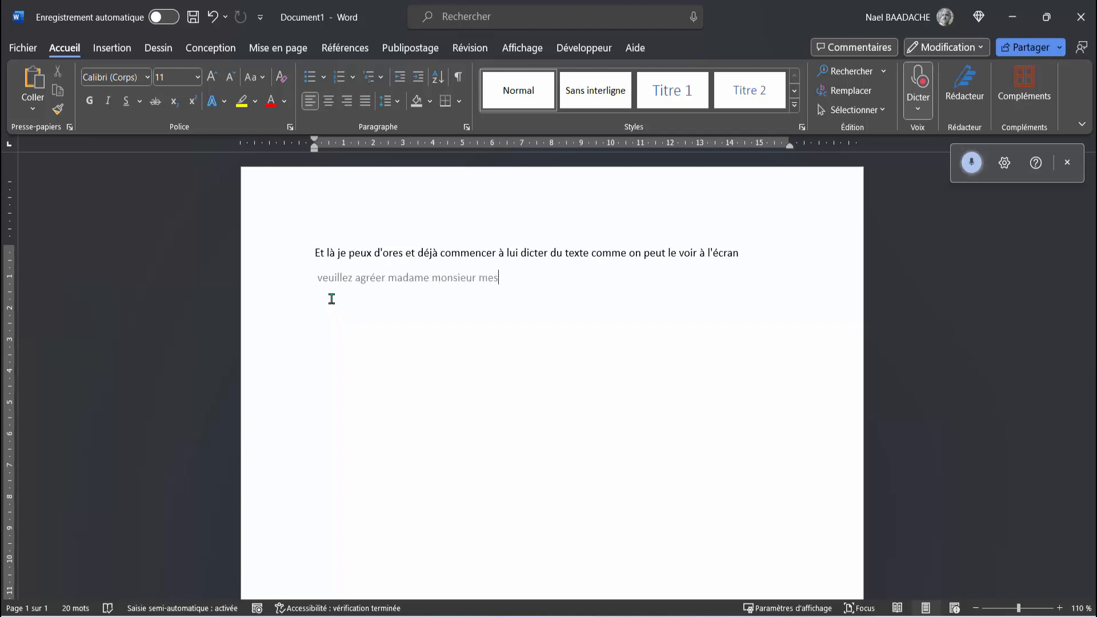
click(924, 106)
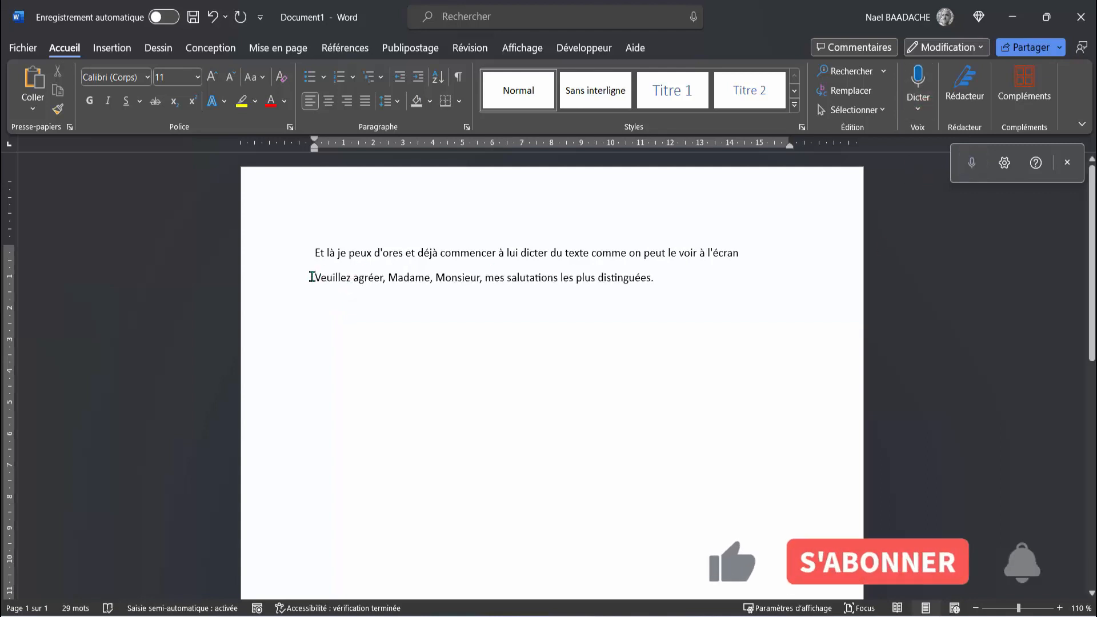
drag(320, 276, 308, 277)
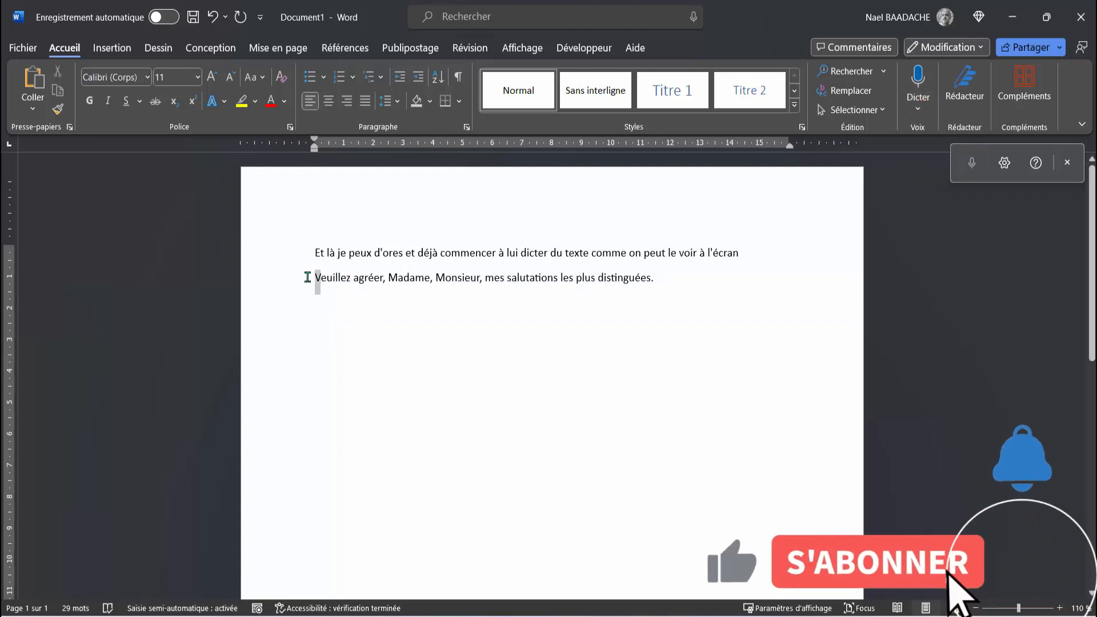
click(347, 284)
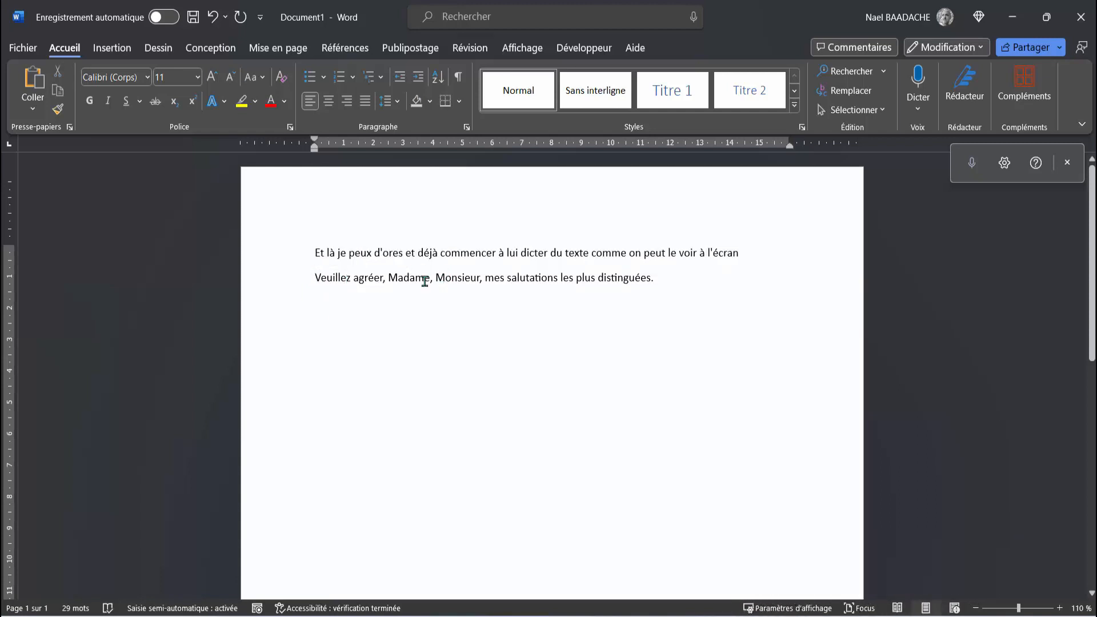
click(480, 278)
text(,)
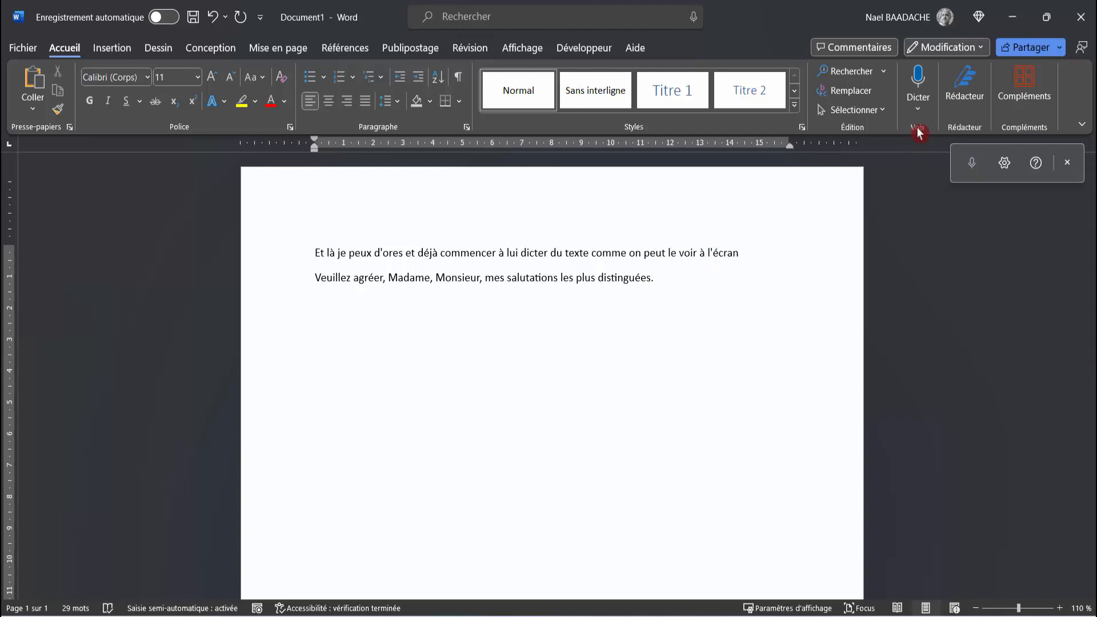
Step: Disable automatic punctuation in the dictation settings, save, and add two new paragraphs after the dictated text
click(917, 109)
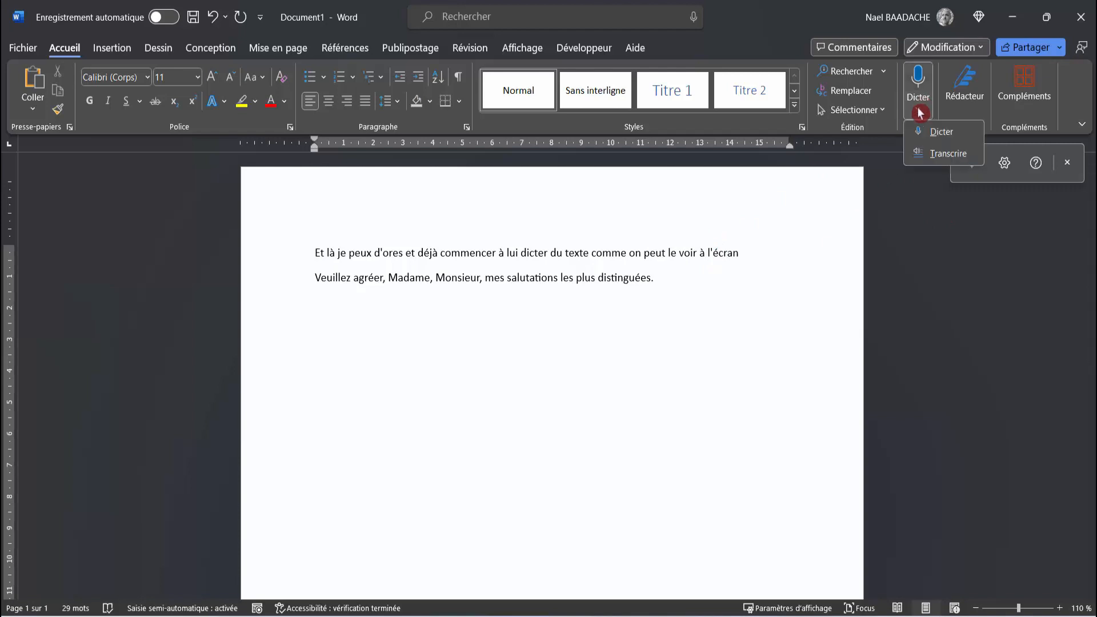
click(943, 135)
click(1004, 164)
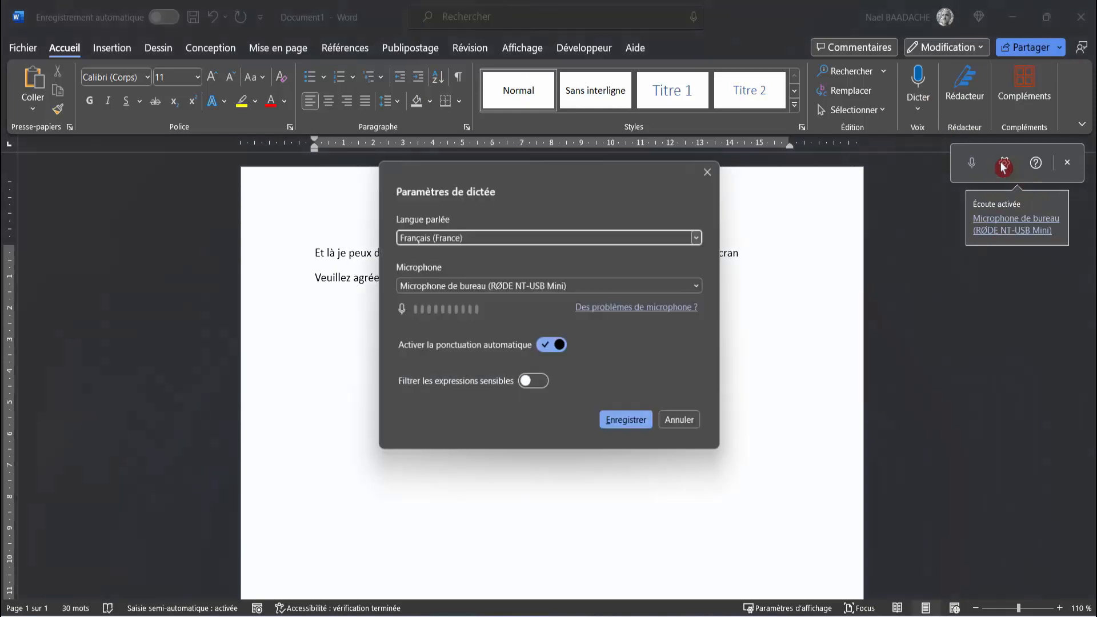
click(546, 347)
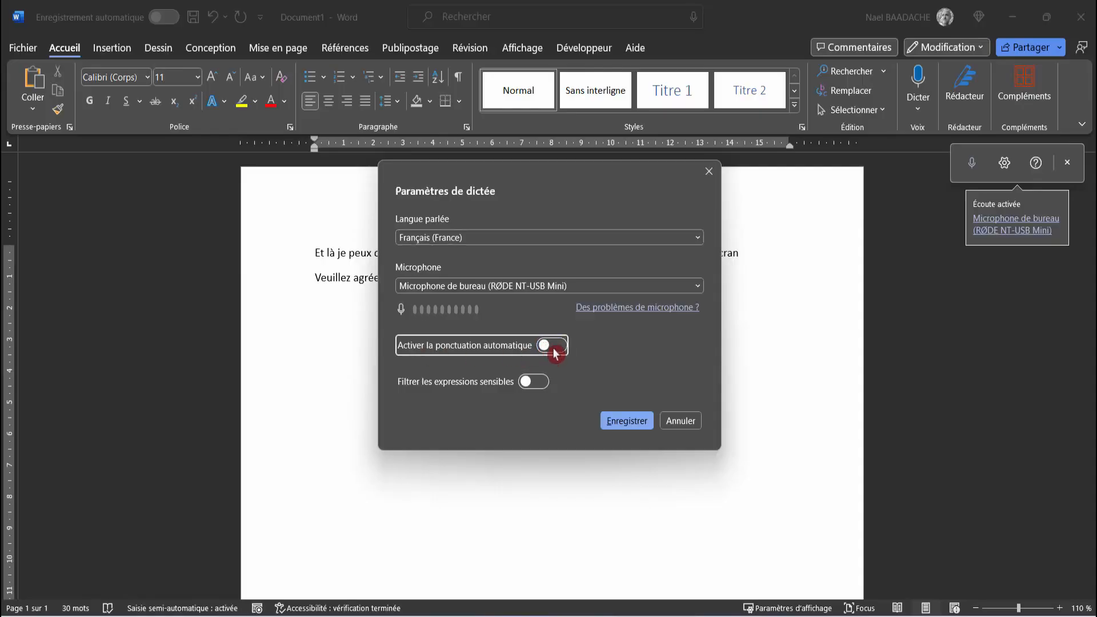
click(626, 423)
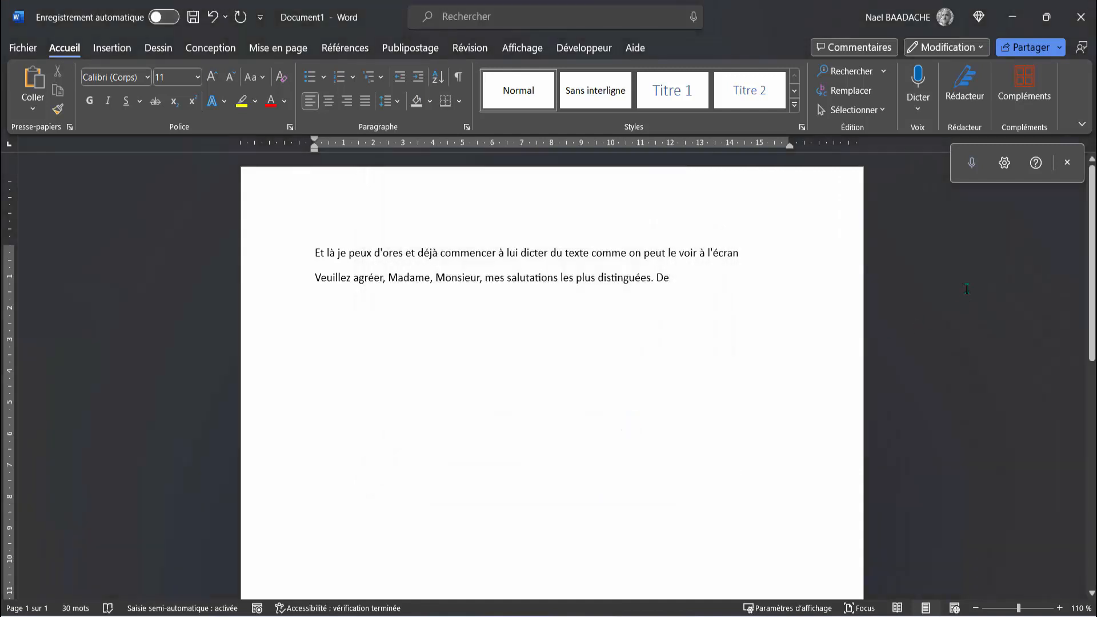
key(Return)
key(Return)
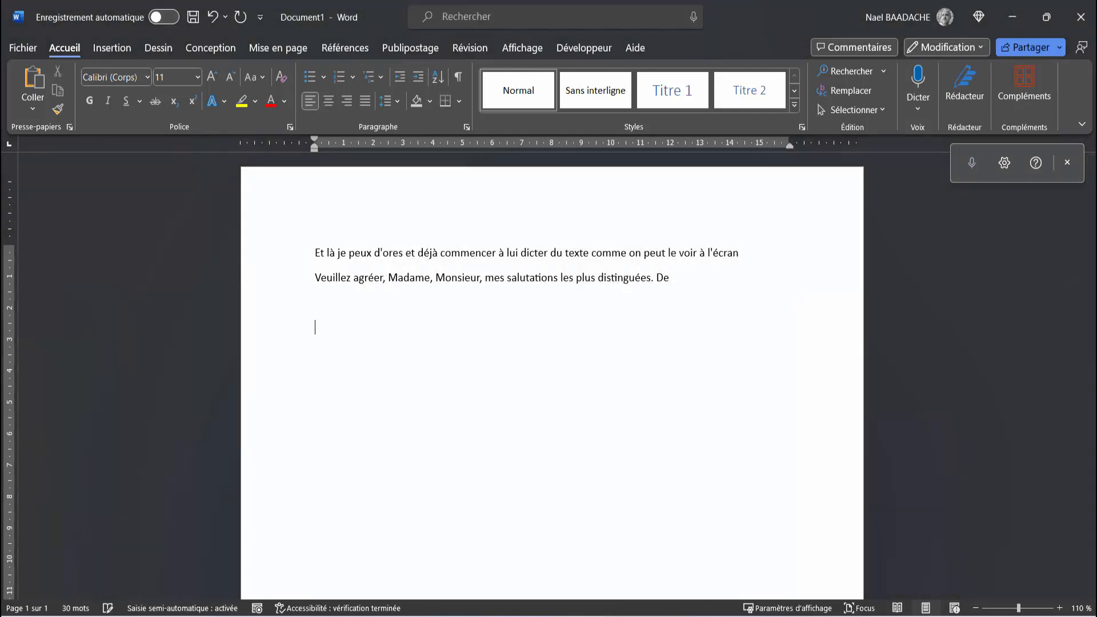
Step: Examine the French voice commands for punctuation, symbols and mathematics in the dictation help
click(1037, 164)
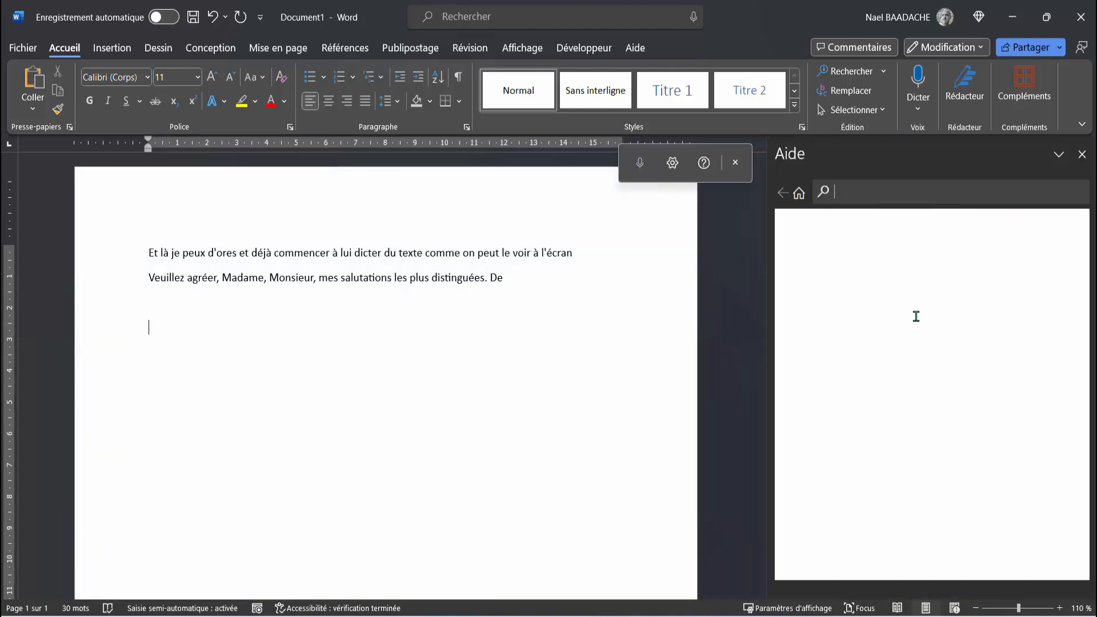
scroll(906, 341, down, 6)
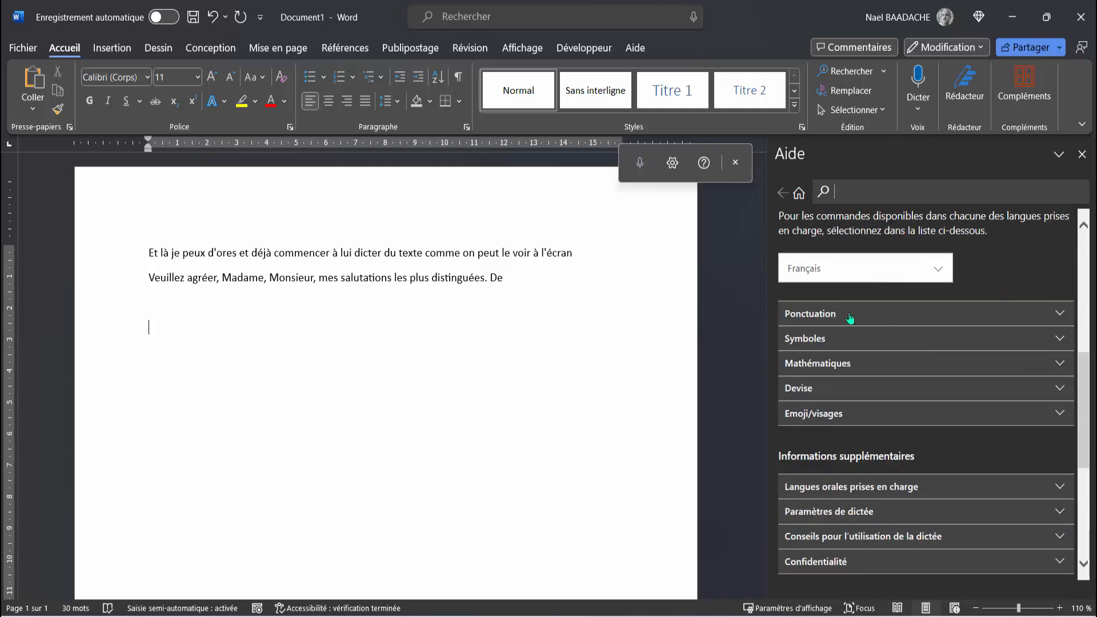
click(850, 315)
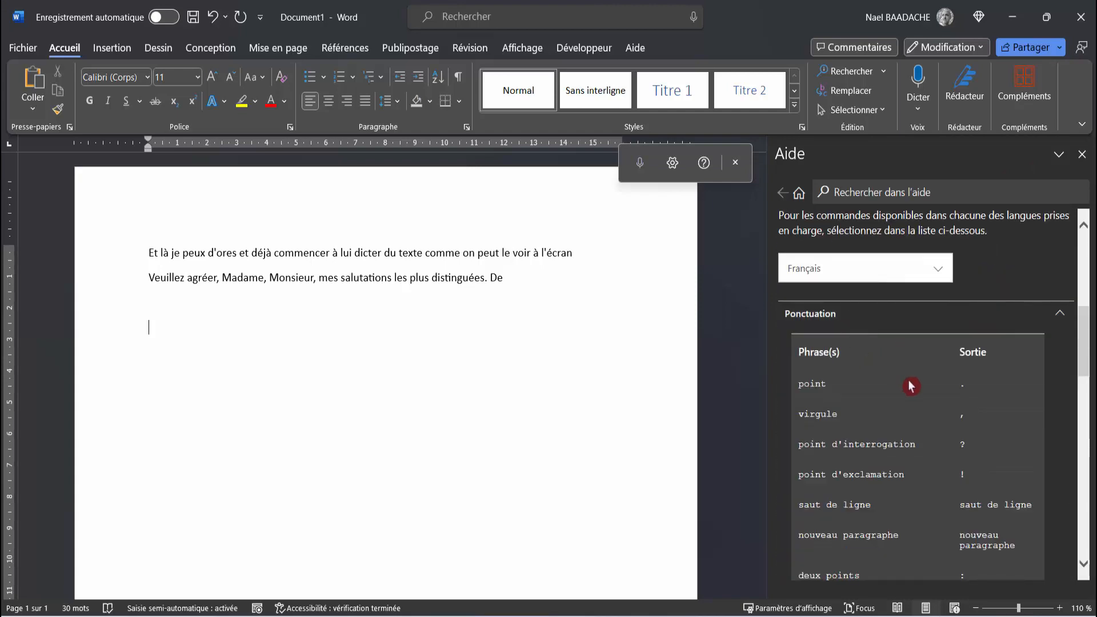
scroll(910, 387, down, 2)
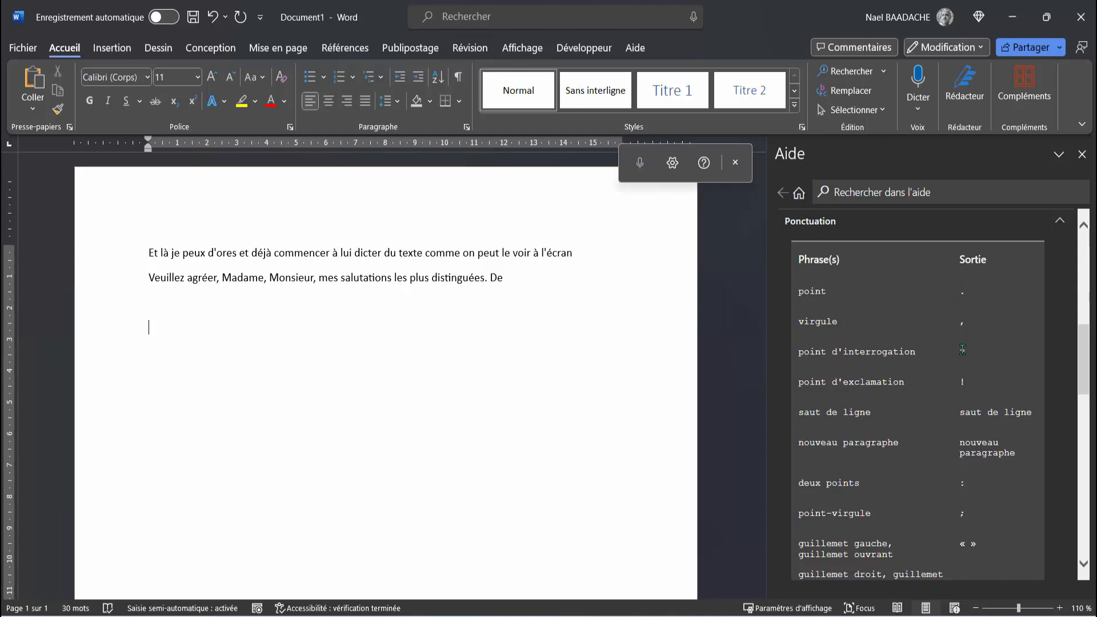
scroll(962, 350, down, 10)
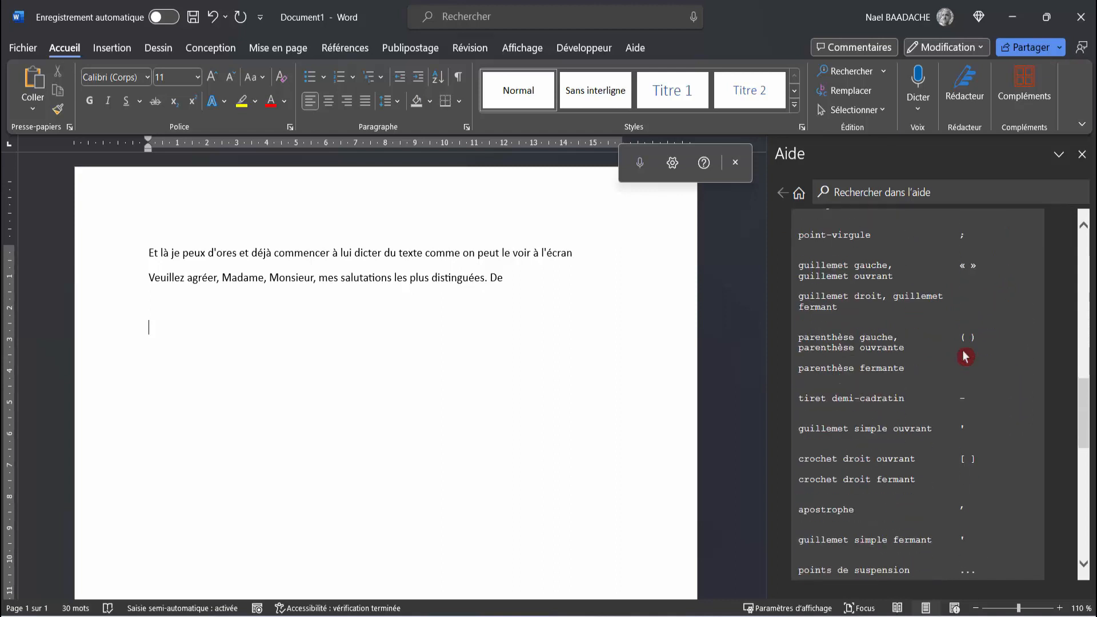
scroll(962, 350, down, 3)
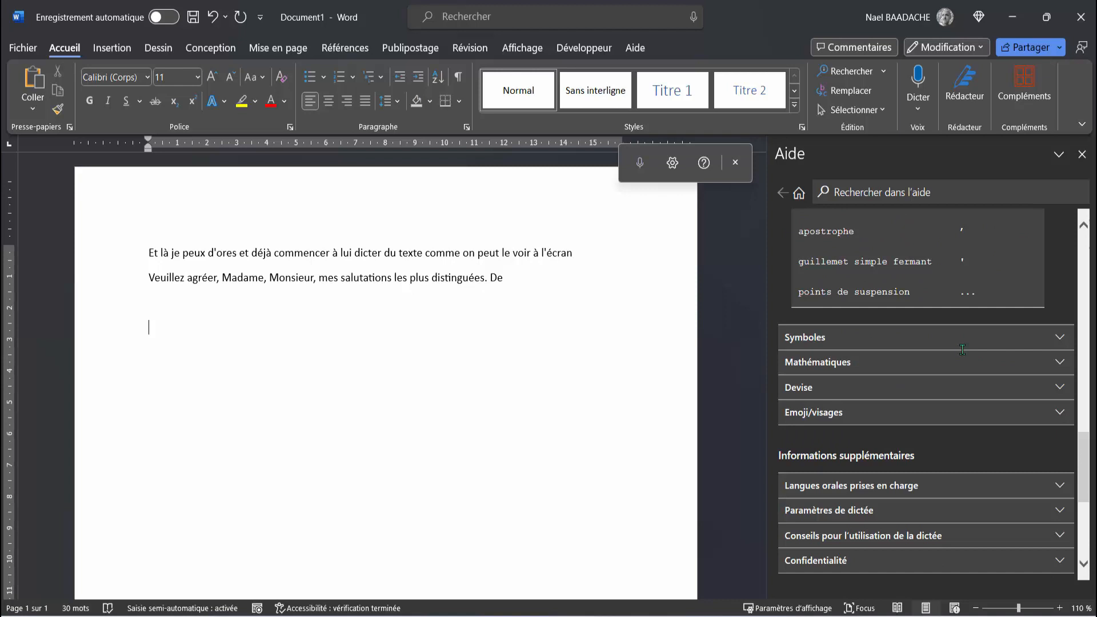
click(842, 343)
scroll(886, 380, down, 2)
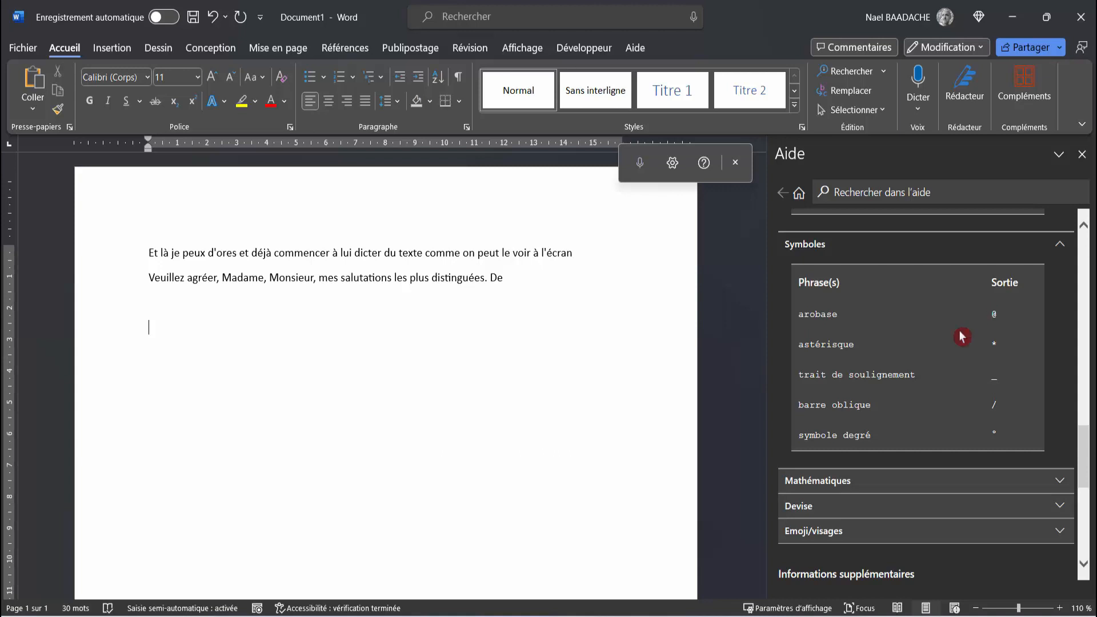
click(875, 484)
scroll(906, 409, down, 4)
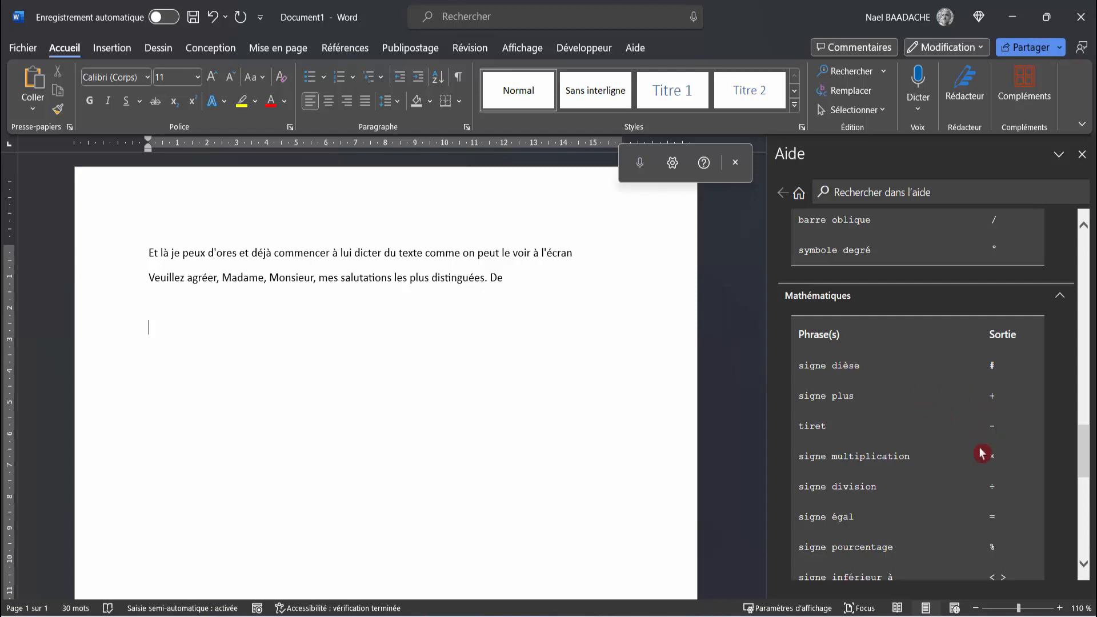
scroll(949, 434, down, 3)
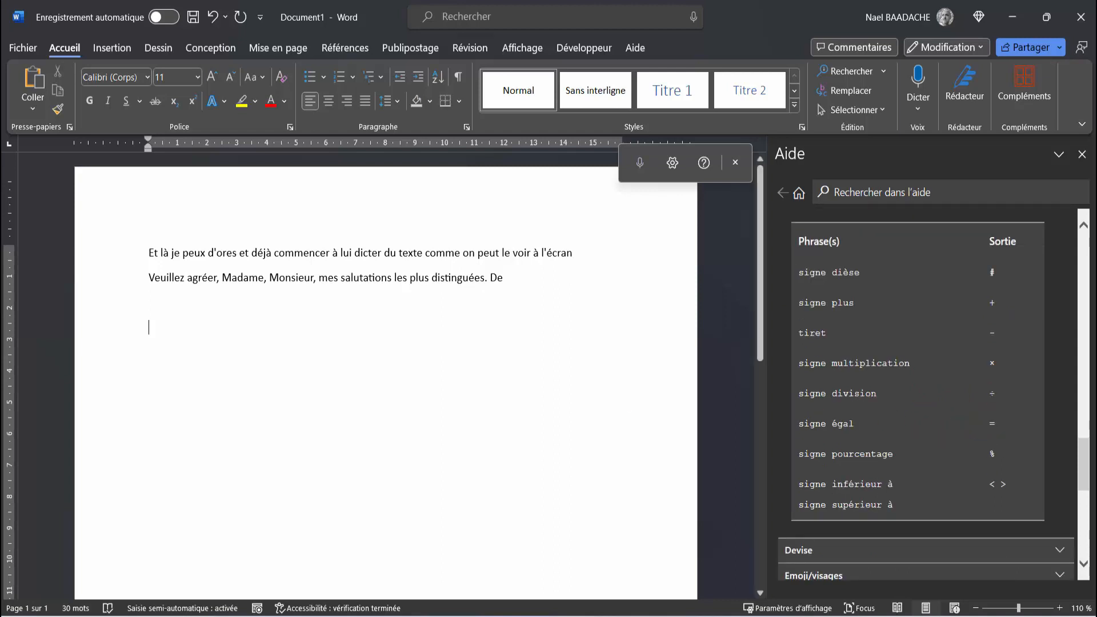
Step: Dictate the calculation "10 ÷ 5 = 2" in the empty paragraph using the math voice commands, and start a new line
click(918, 78)
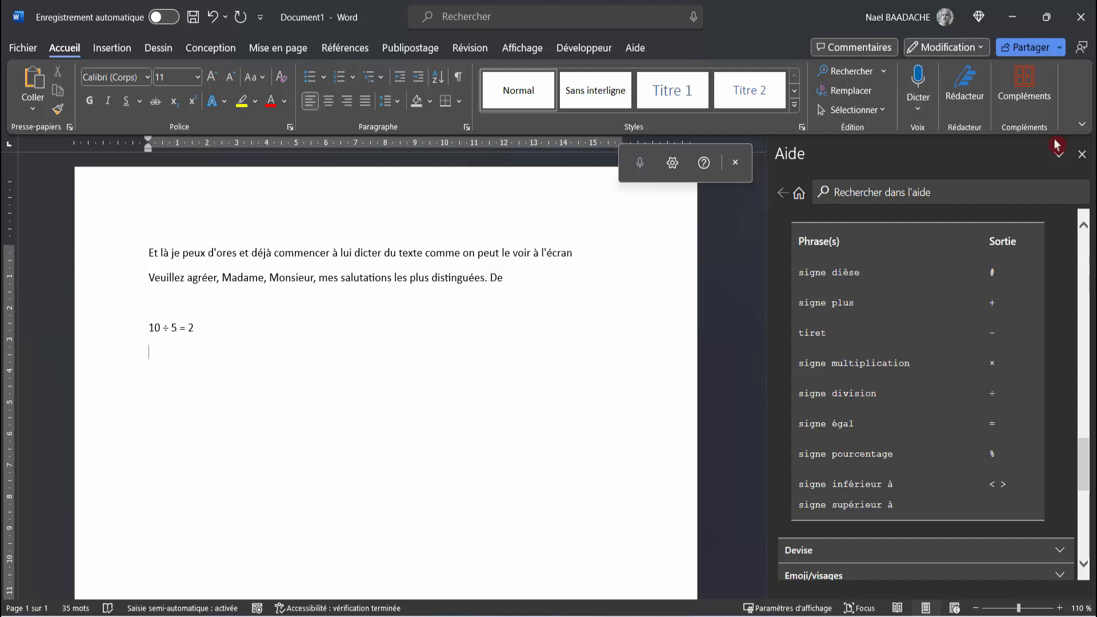
Step: Dictate "Veuillez agréer, Madame, monsieur, mais mes salutations les plus distinguées." below the calculation using the punctuation voice commands, and start a new line
click(918, 82)
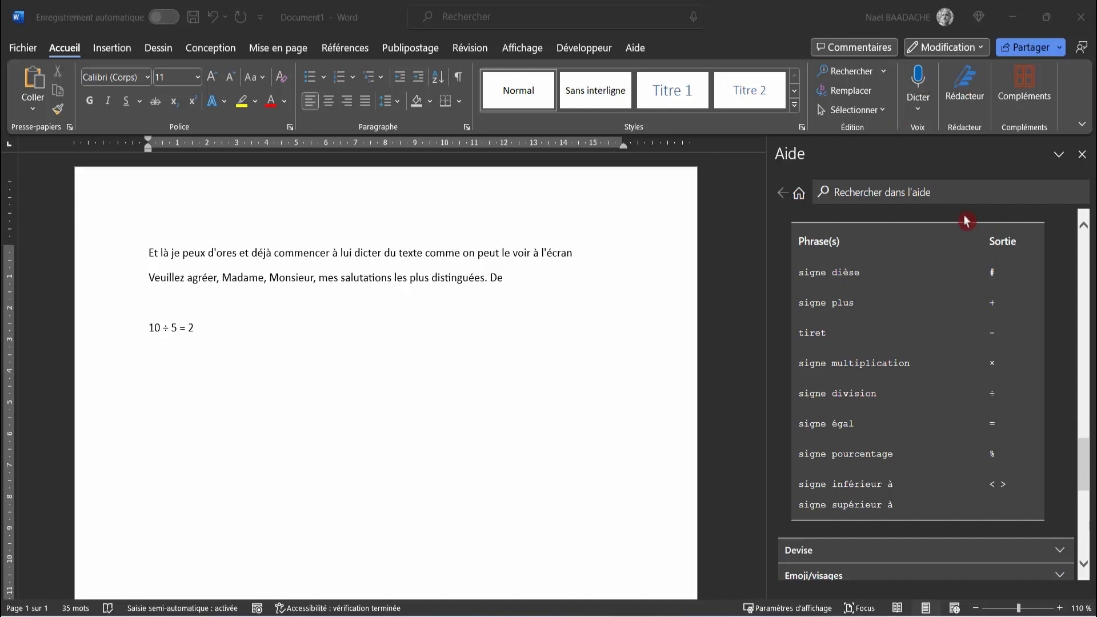
click(1068, 264)
click(1084, 227)
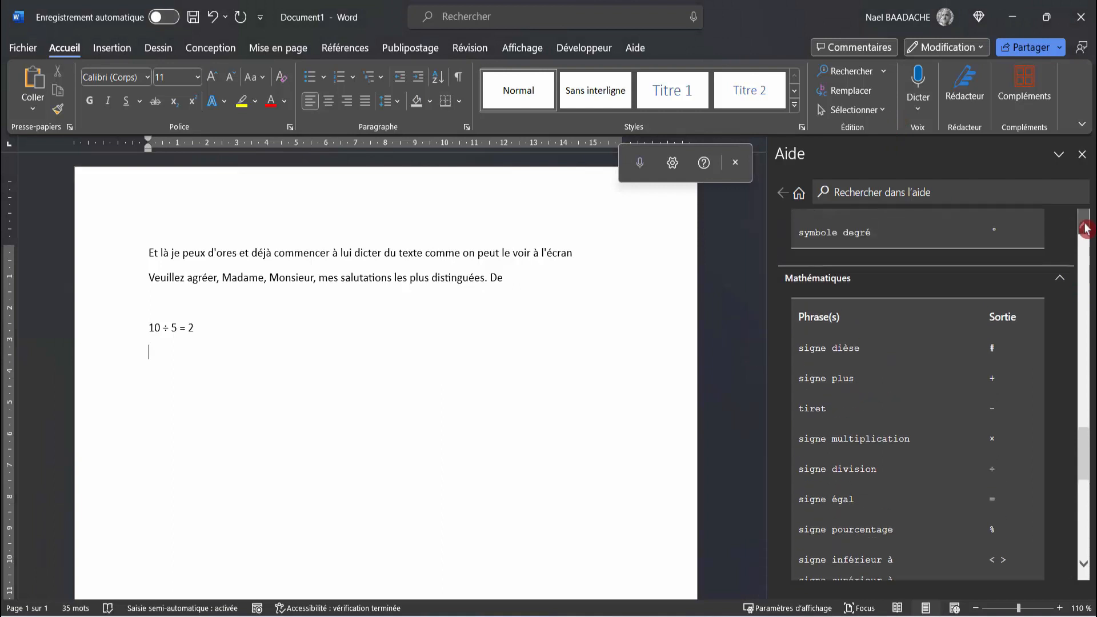
drag(1084, 227, 1084, 227)
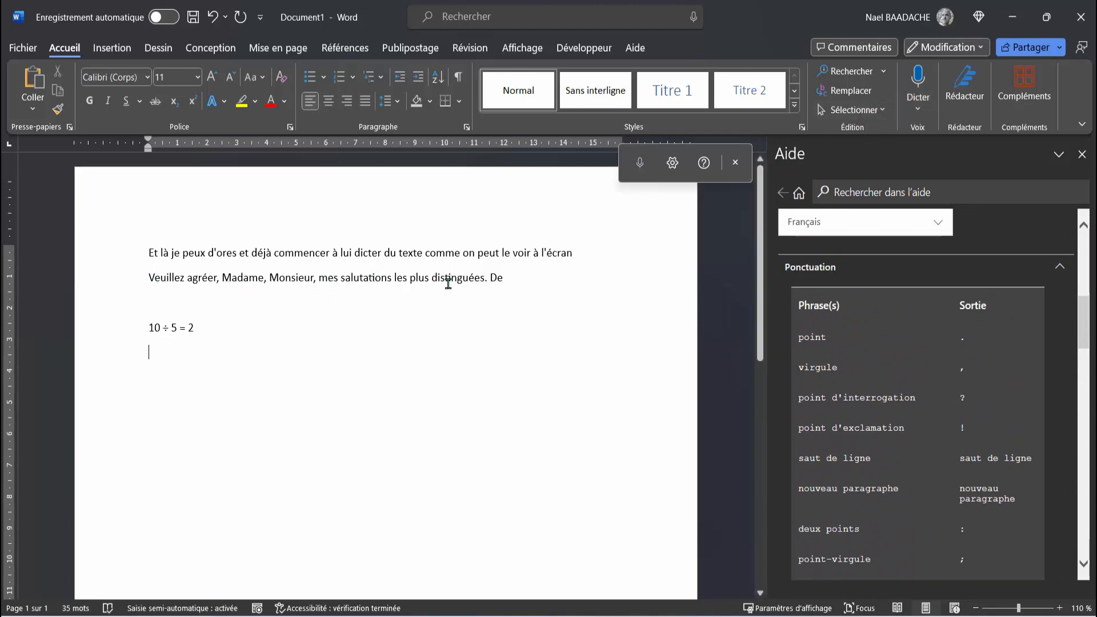
click(919, 82)
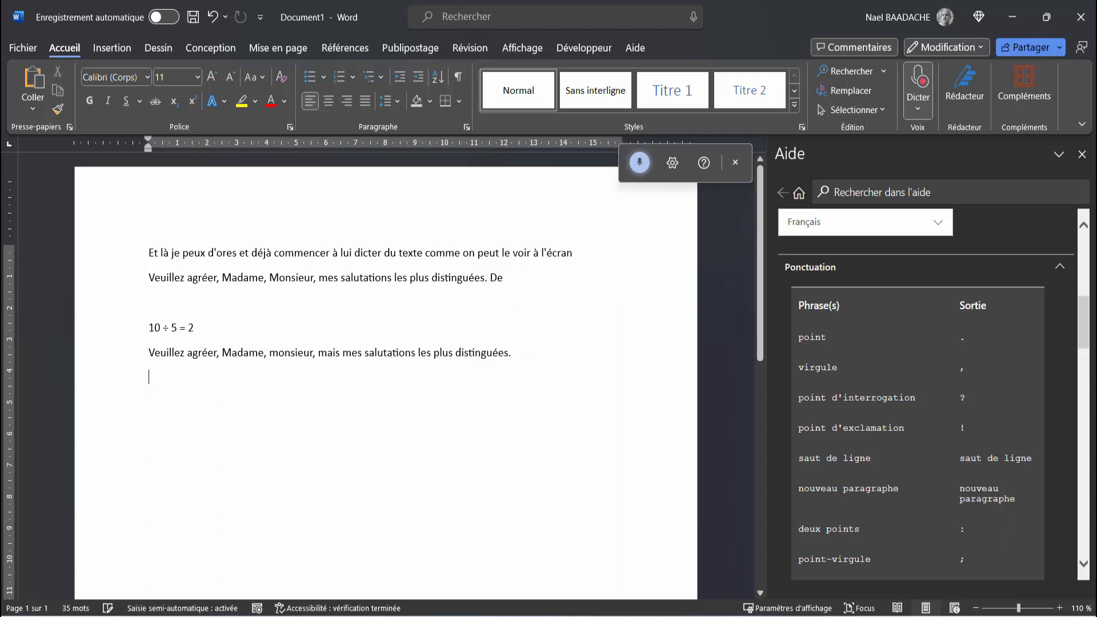
click(920, 89)
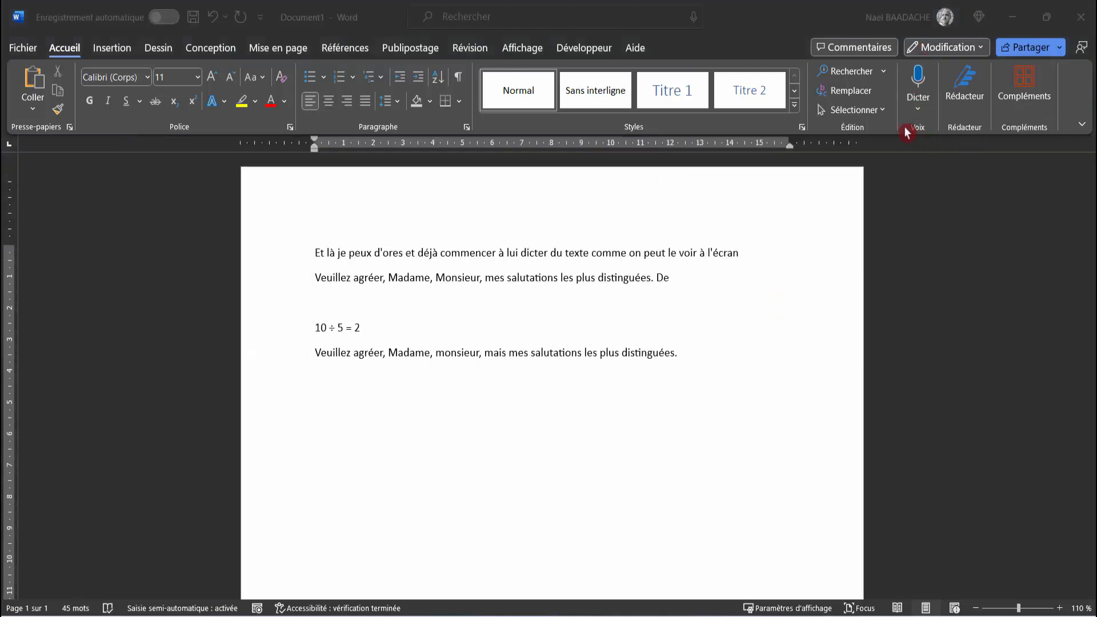
Step: Enable filtering of sensitive expressions in the dictation settings, save, and dictate a vulgar word in the empty paragraph below the closing sentence
click(916, 111)
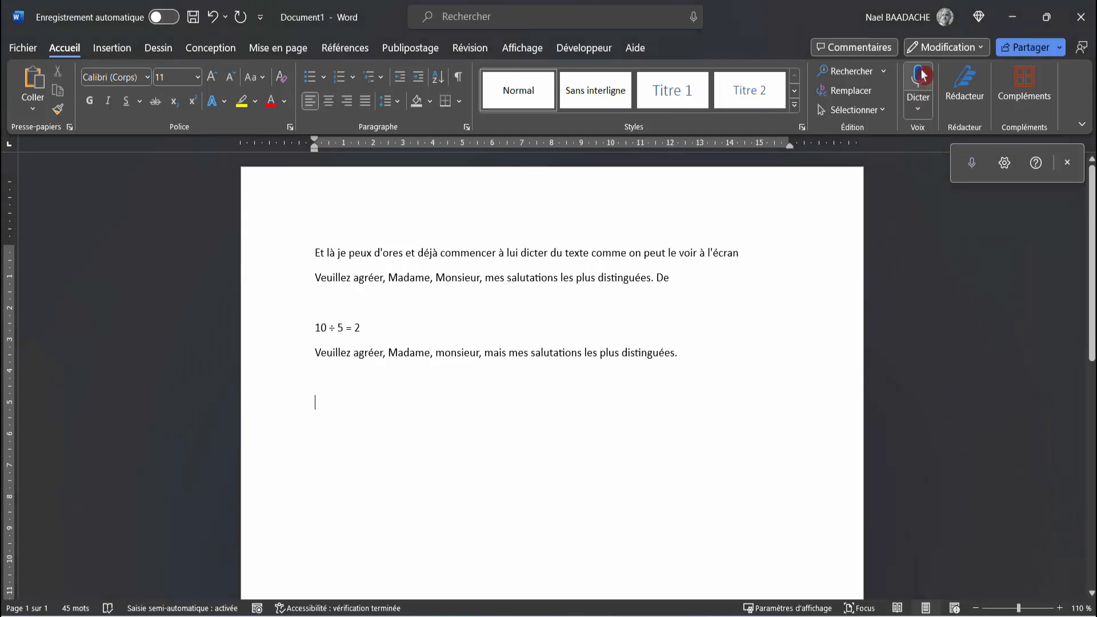
click(1005, 164)
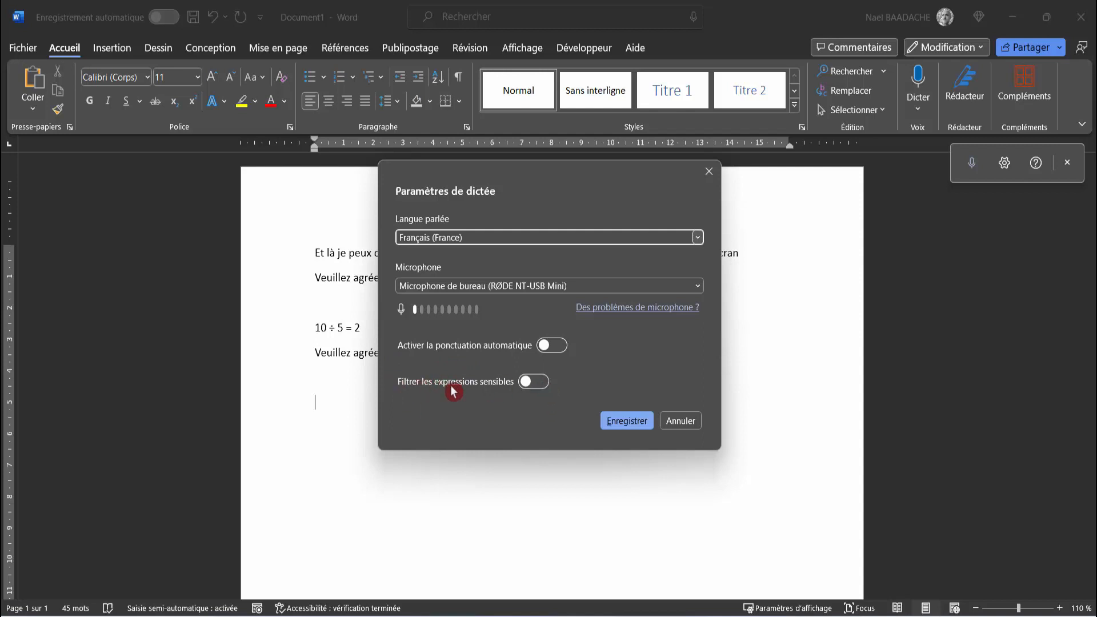
click(537, 383)
click(620, 423)
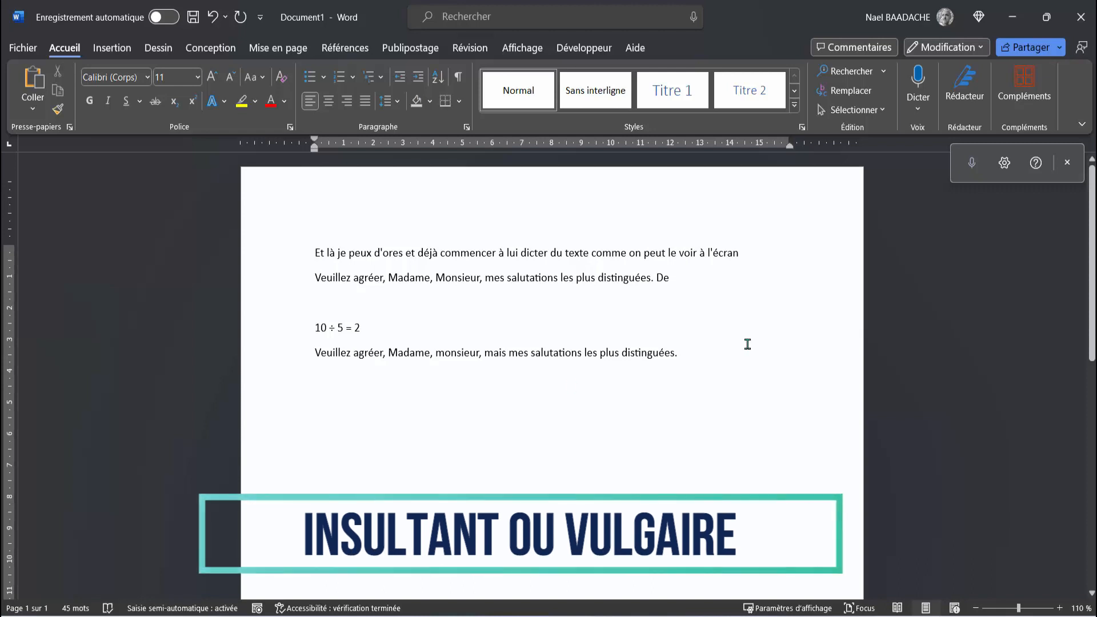
click(918, 79)
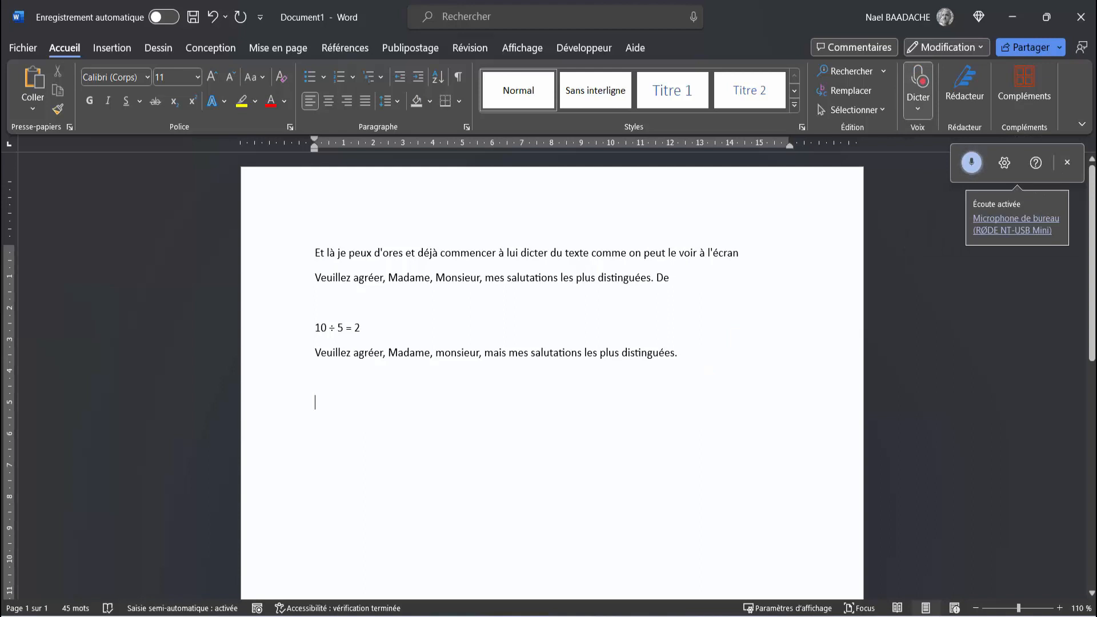
click(353, 421)
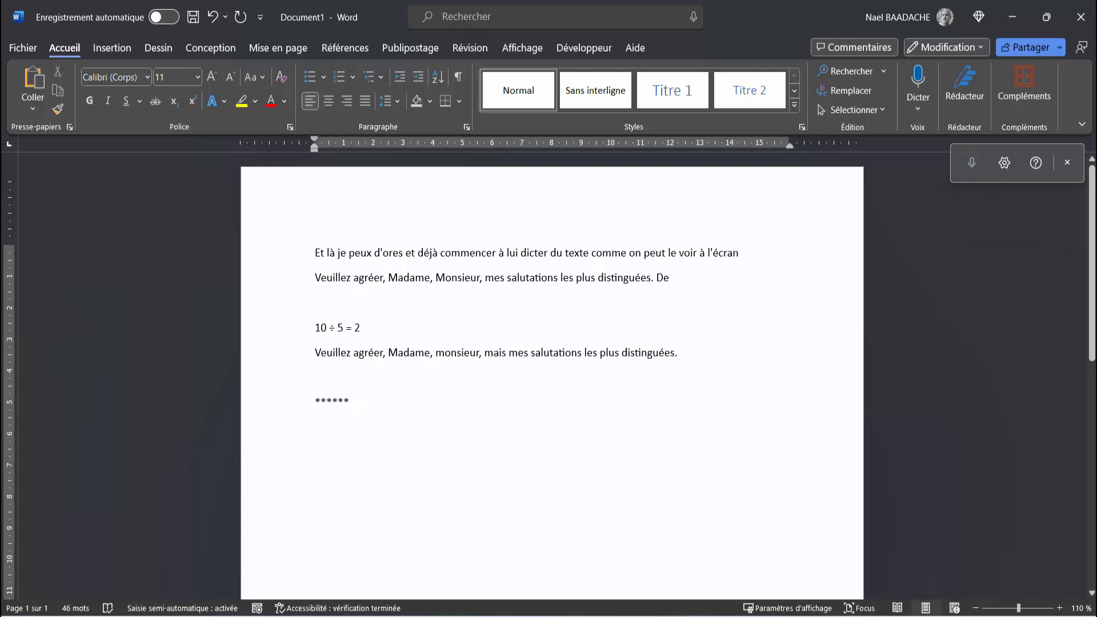
Step: Disable filtering of sensitive expressions in the dictation settings, save, and dictate "foutre" after the asterisks
click(918, 109)
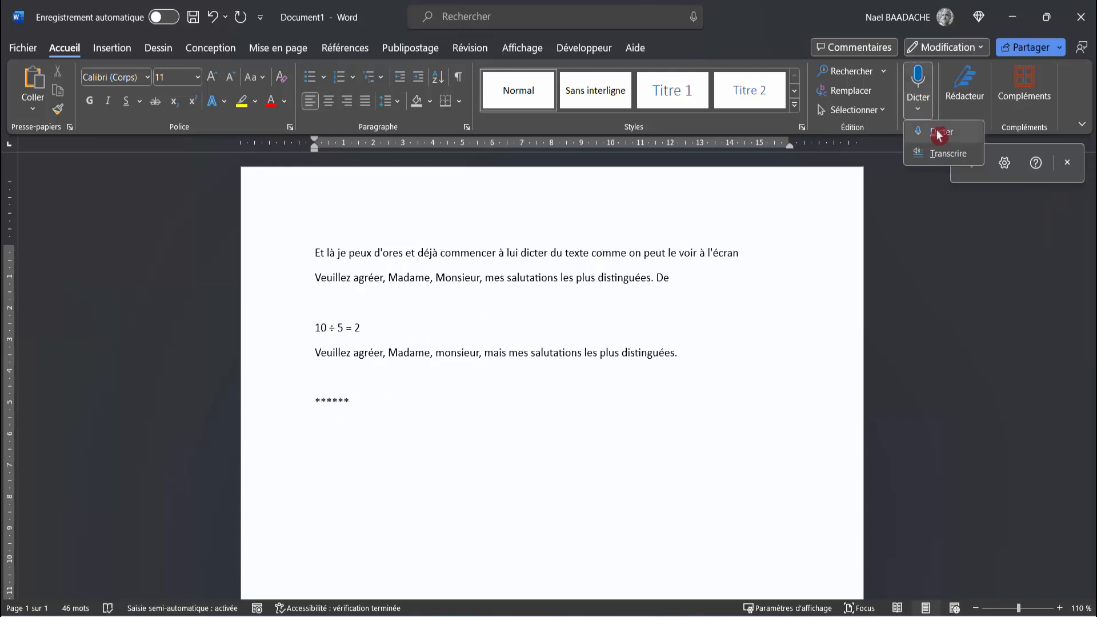
click(938, 135)
click(1004, 163)
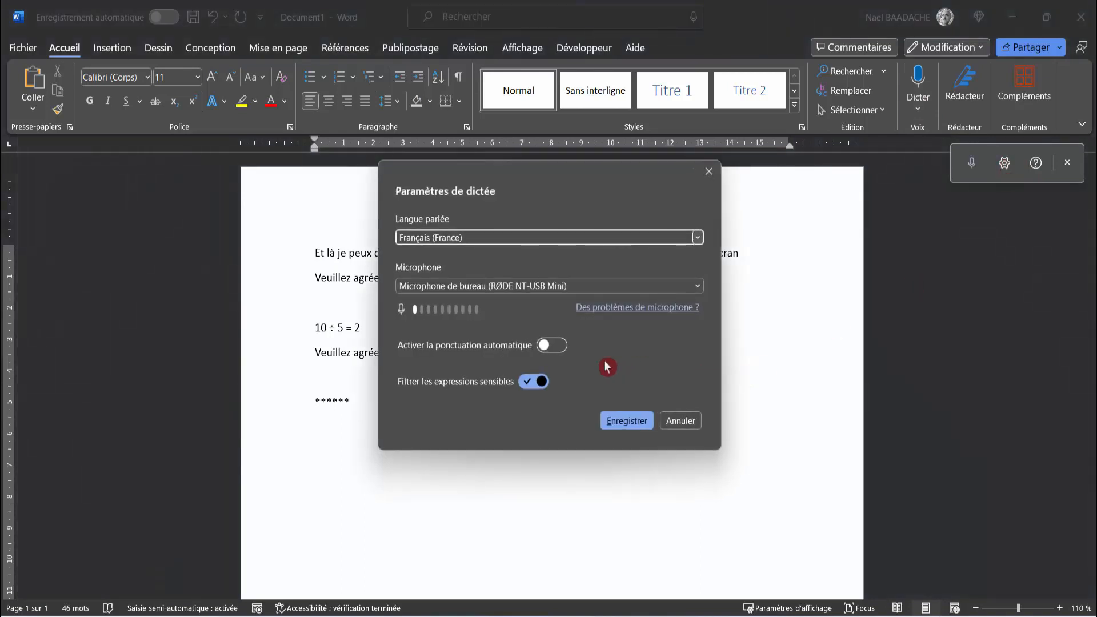
click(533, 381)
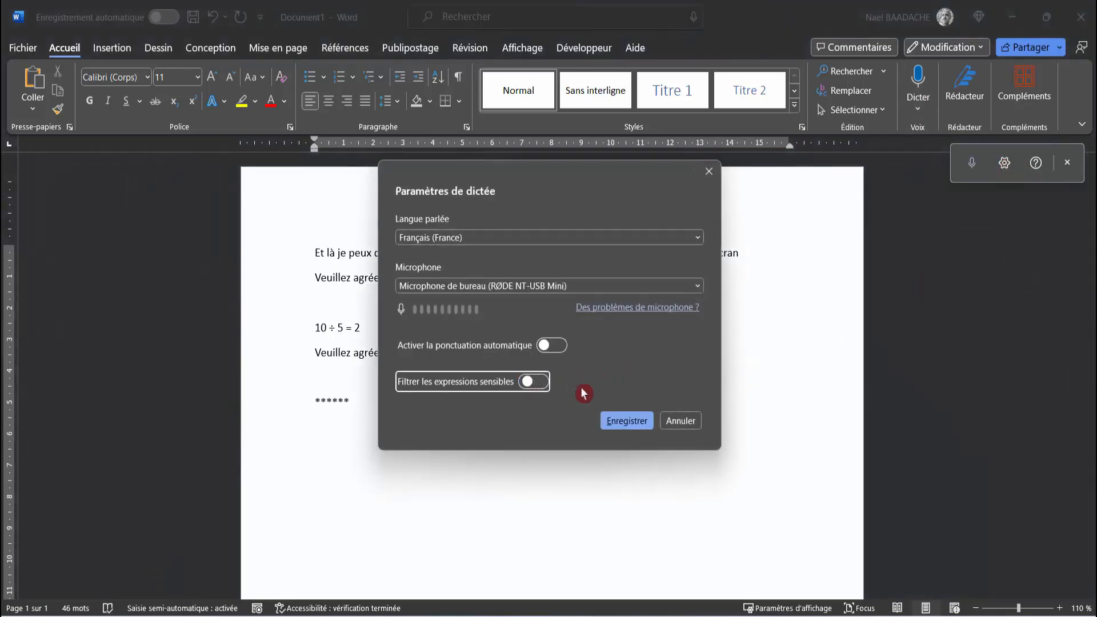
click(627, 421)
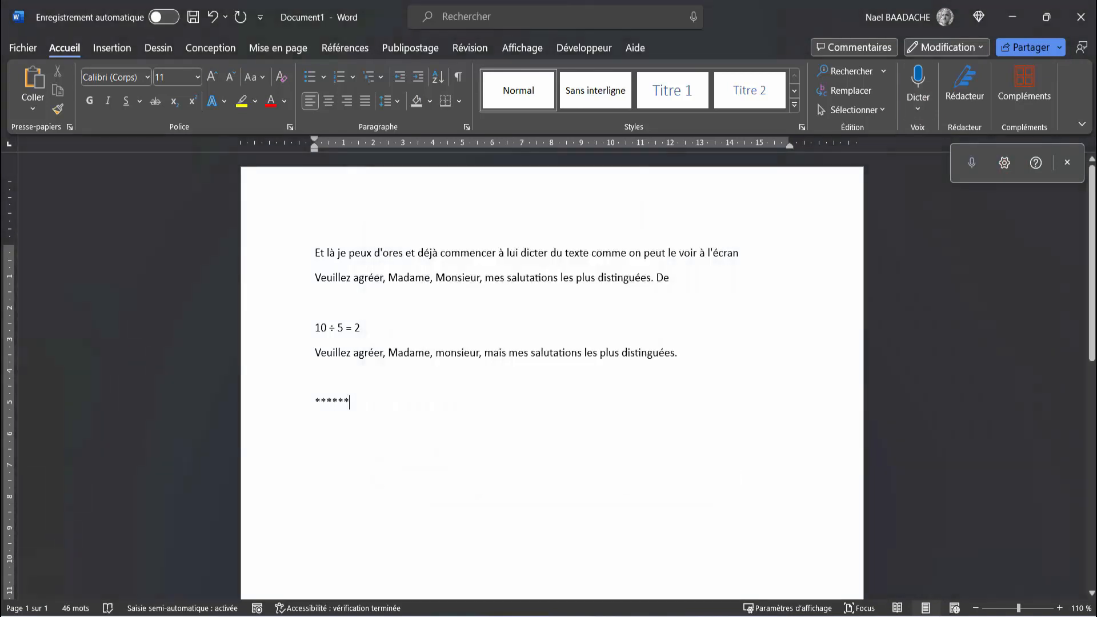
click(920, 80)
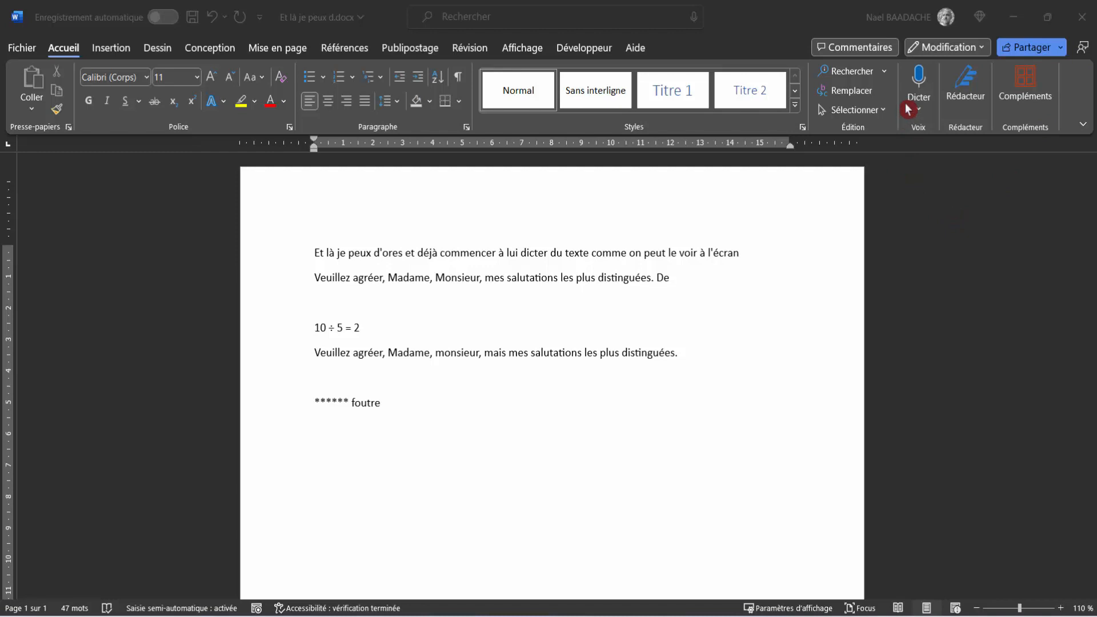
Step: Dictate "Veuillez agréer Madame monsieur mes salutations les plus distinguées" with Windows voice typing below the "foutre" line, and start a new line
click(334, 443)
click(336, 434)
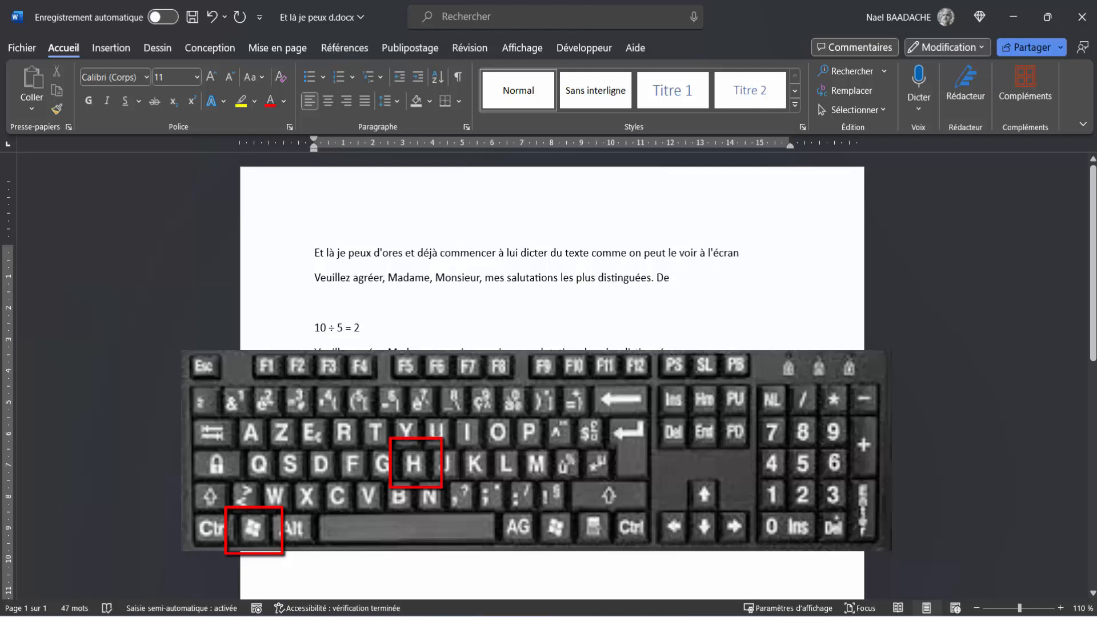
key(super+h)
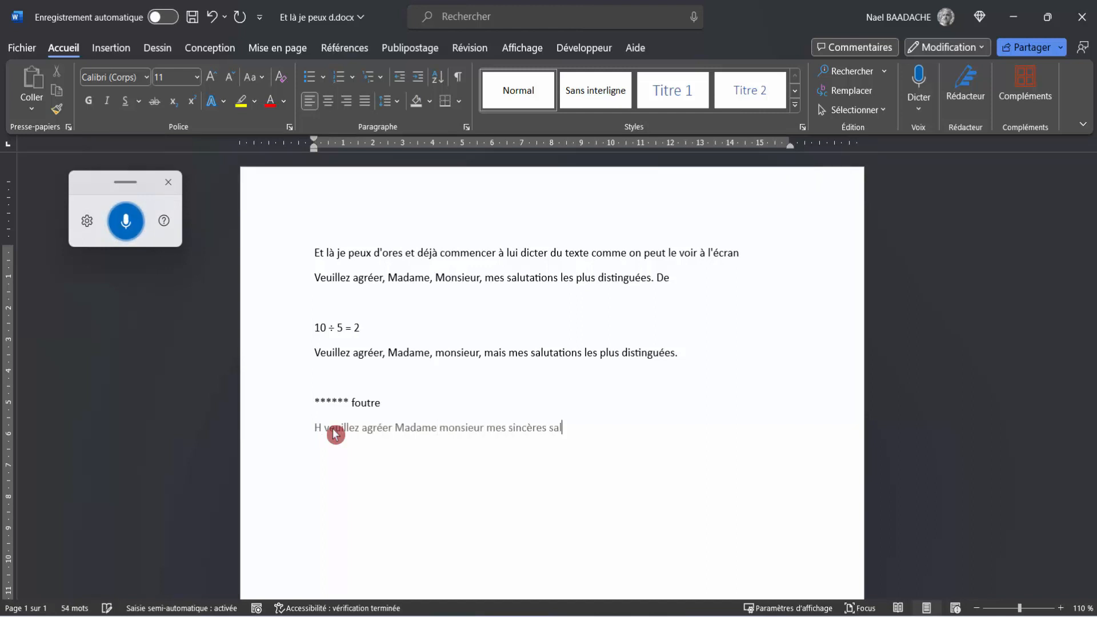
key(Return)
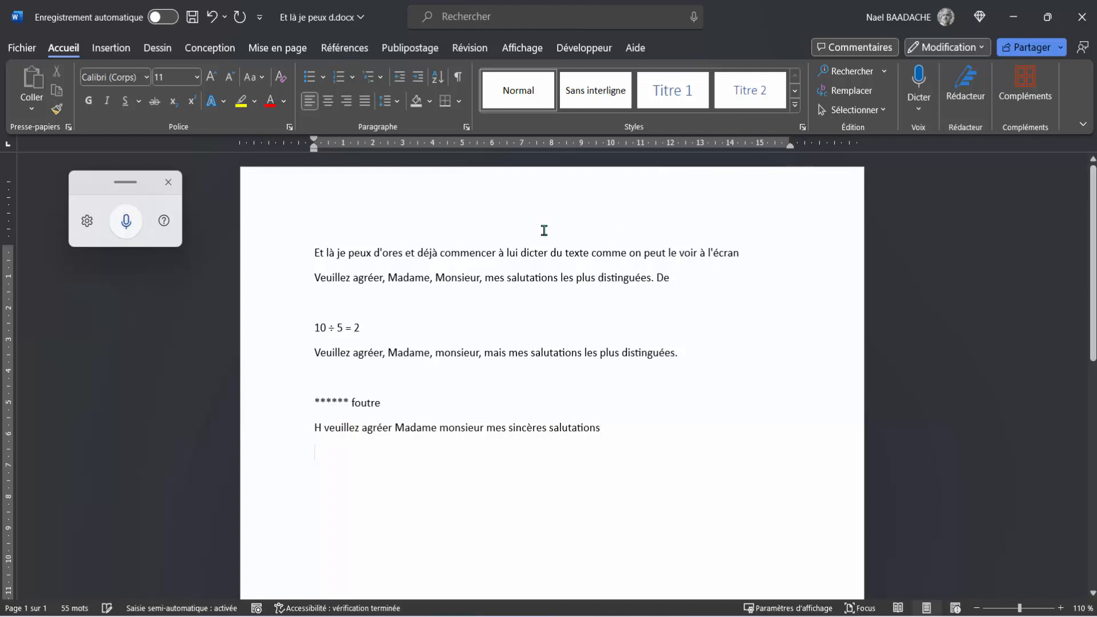
click(139, 232)
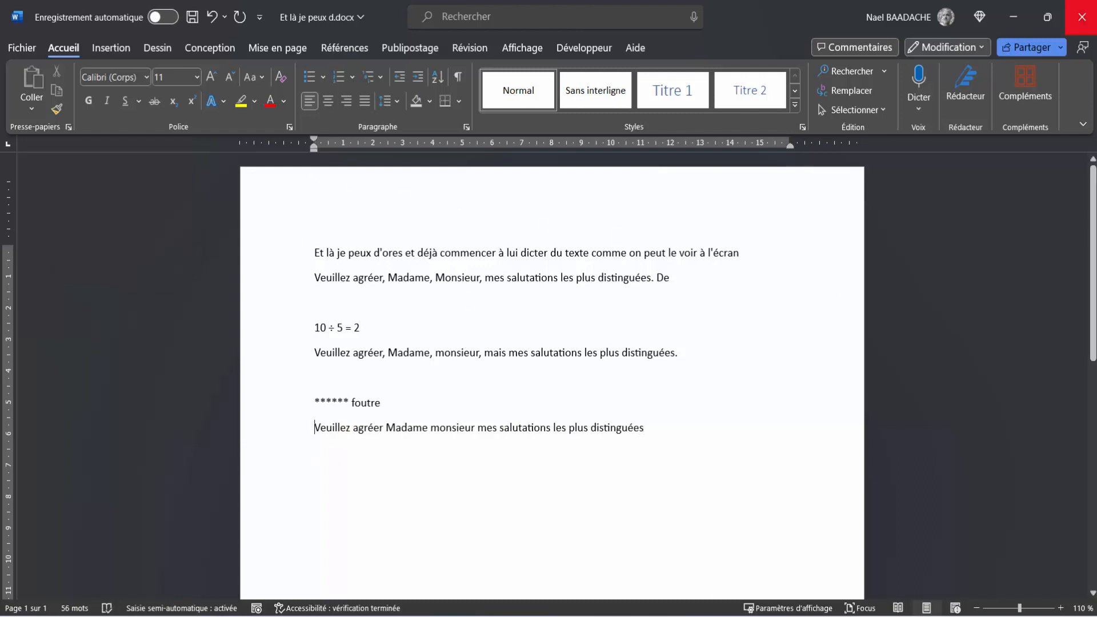
key(Return)
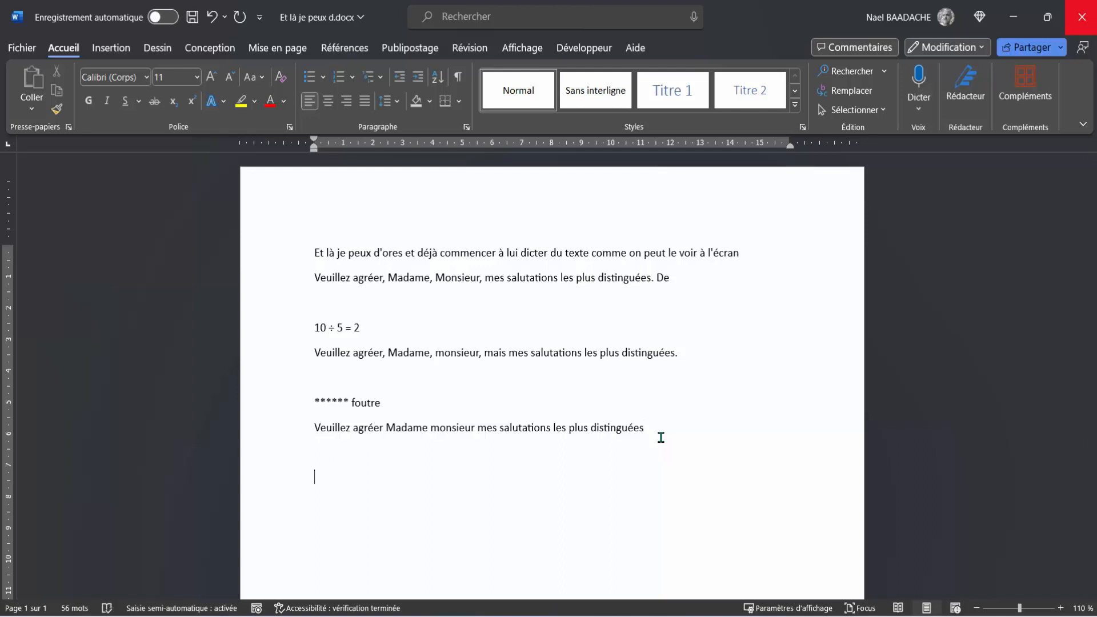
click(351, 466)
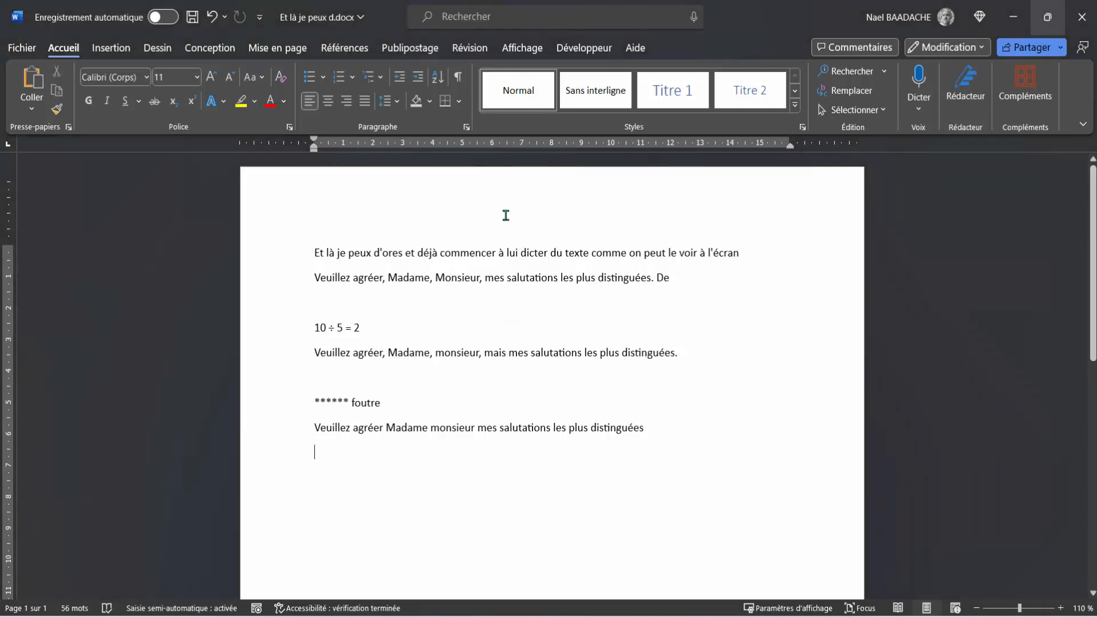
Step: Make sure the Développeur main tab is enabled in Word's ribbon customization options, and apply the options
click(571, 51)
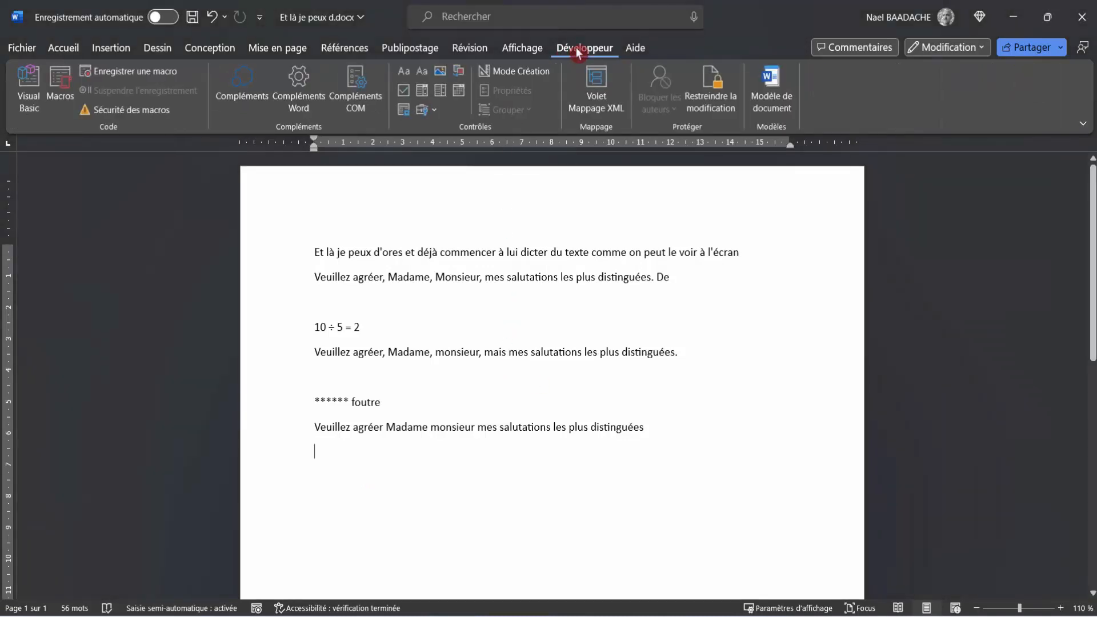
click(17, 47)
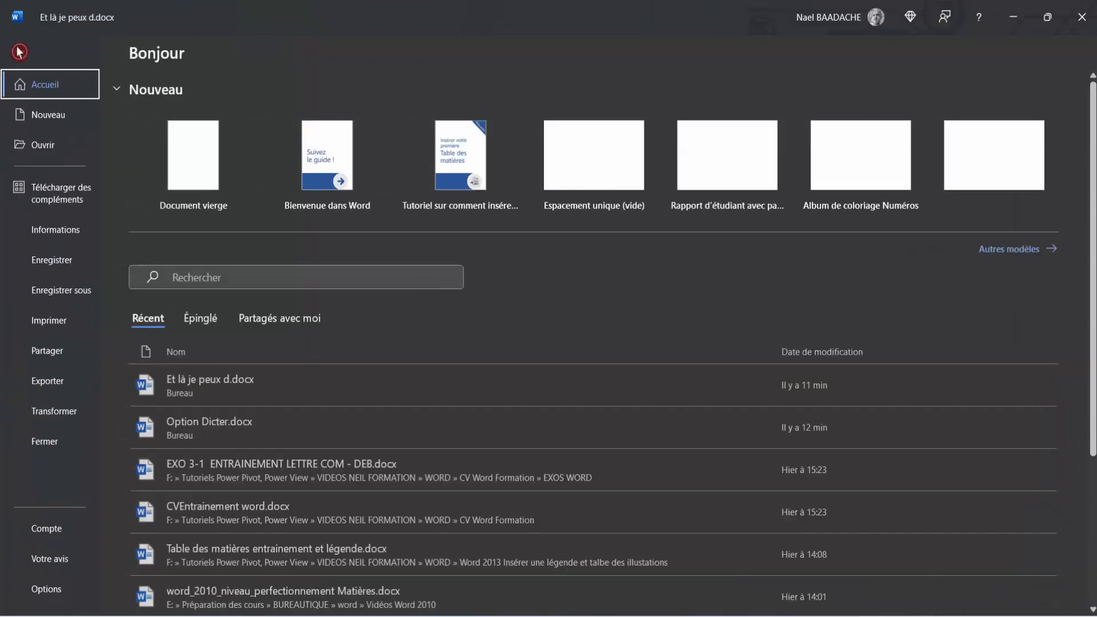
click(44, 588)
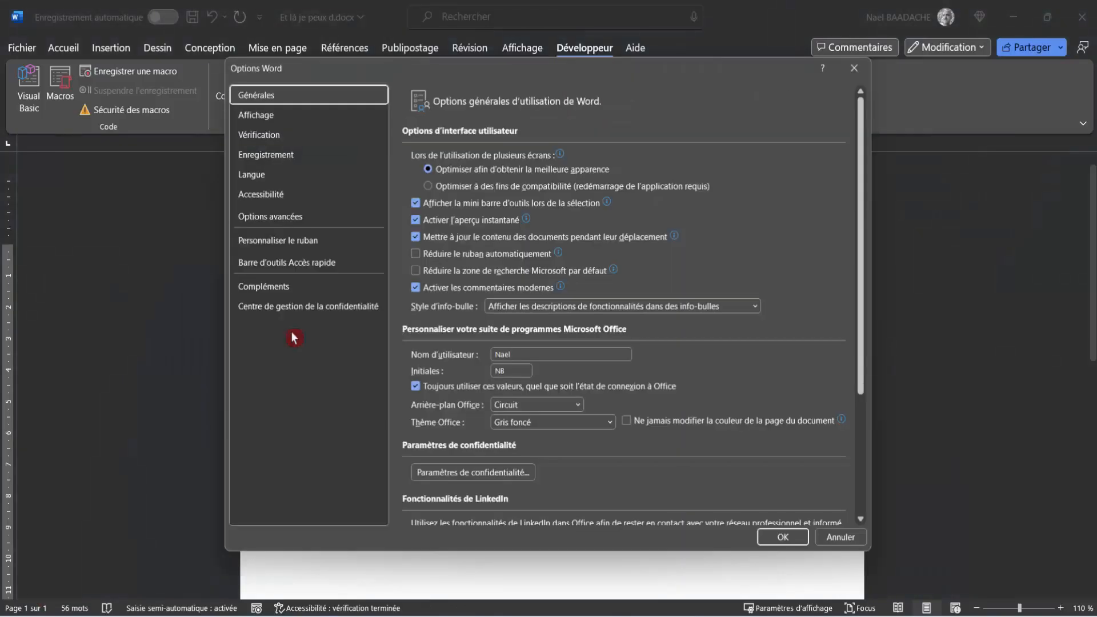
click(283, 242)
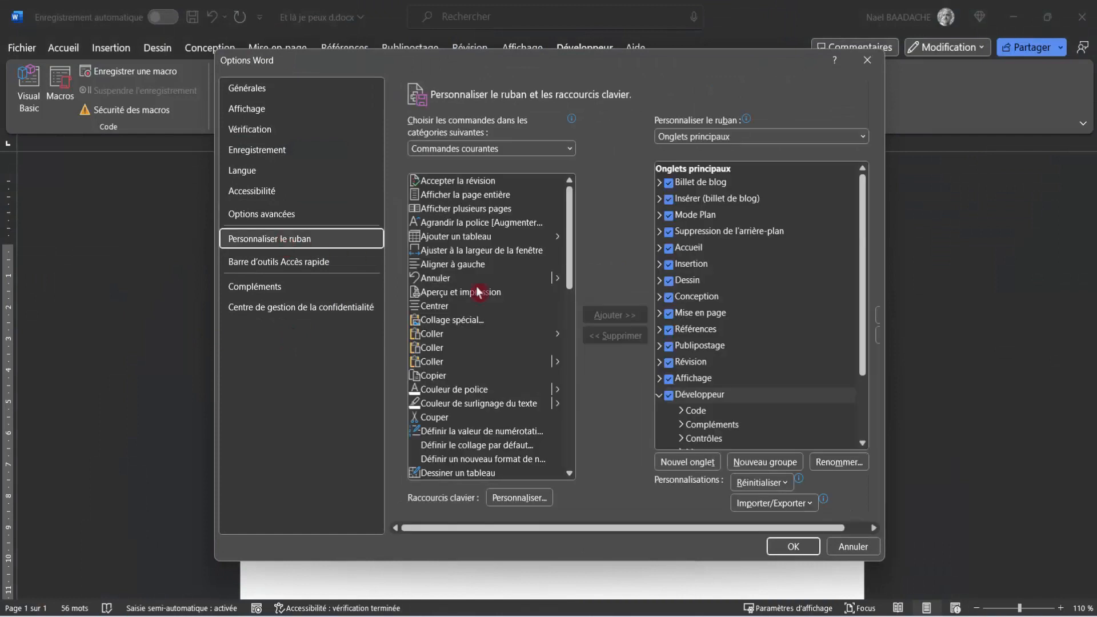
click(673, 400)
click(669, 395)
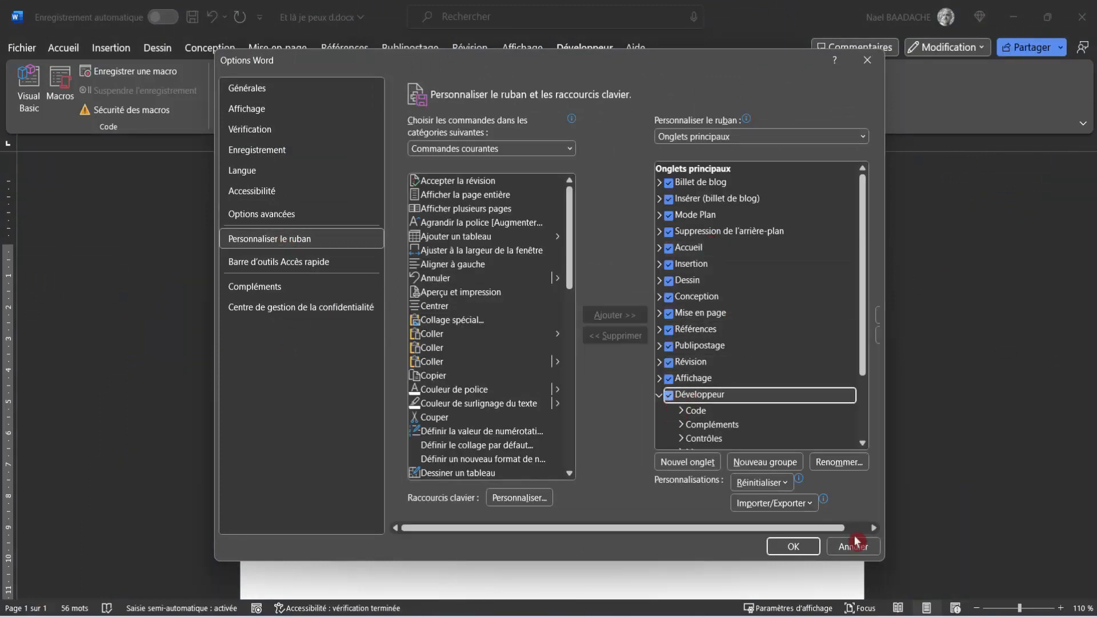
click(793, 547)
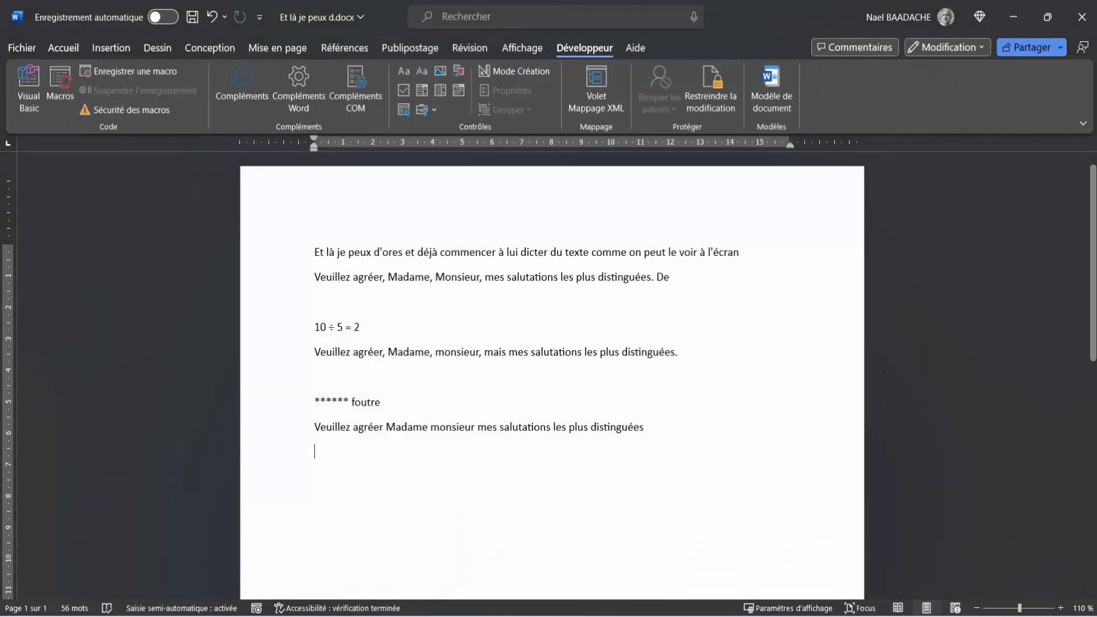
click(589, 50)
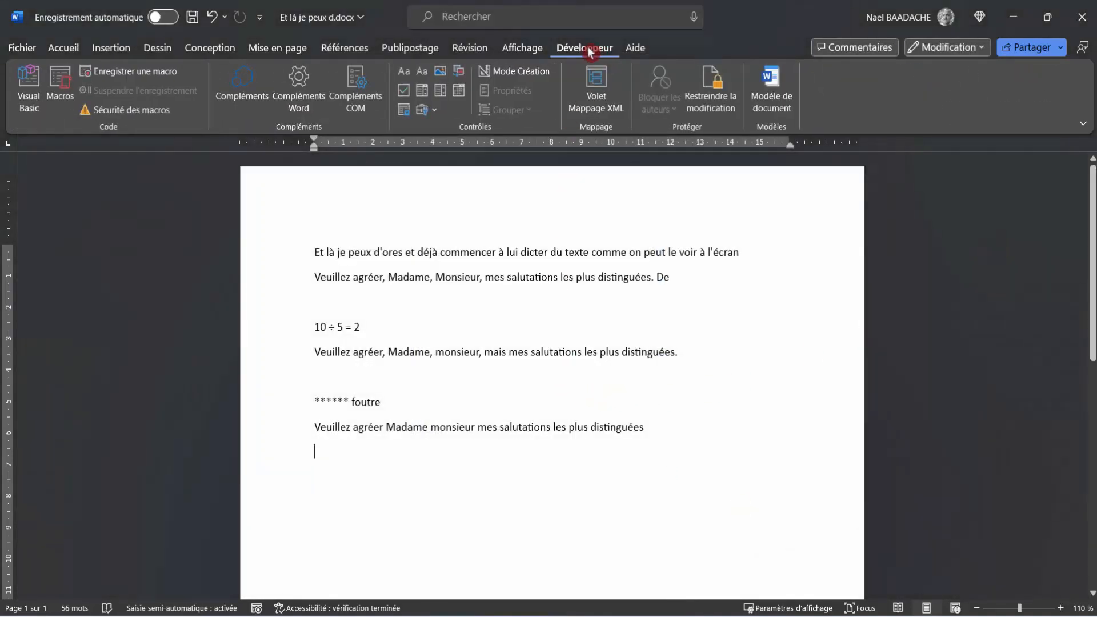
click(27, 87)
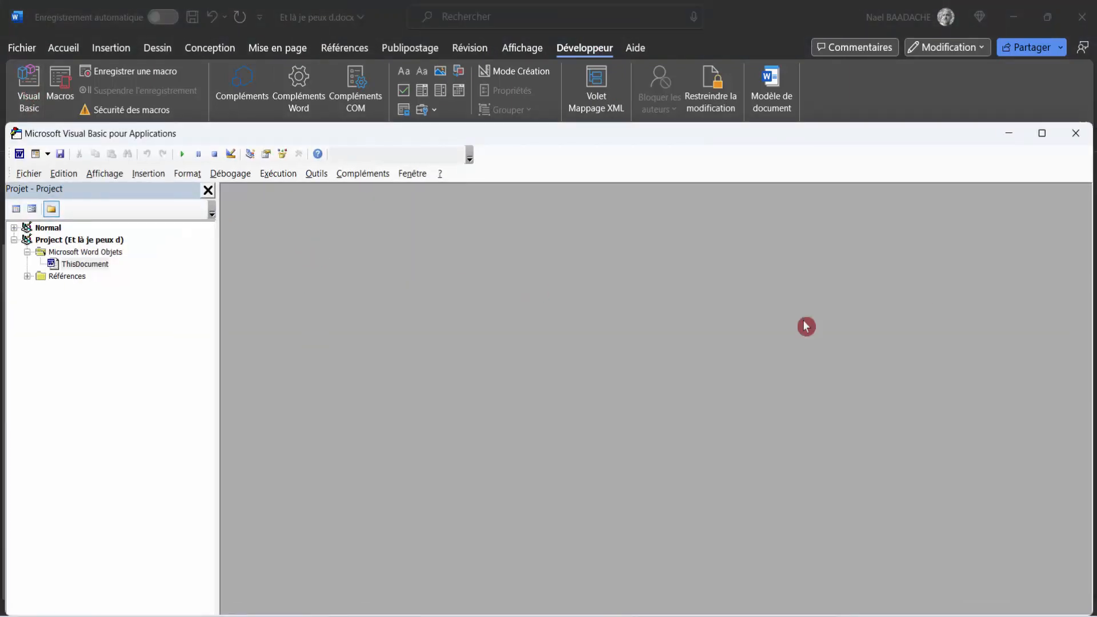
click(1073, 133)
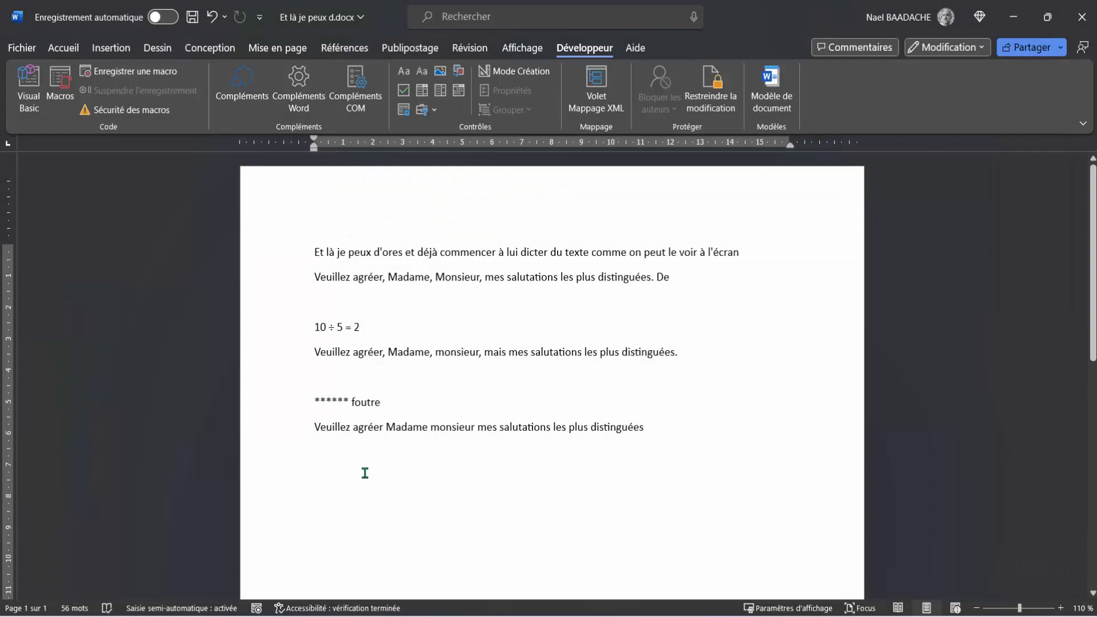
Step: Switch to the Visual Basic editor and insert a new module in the current document's project
key(alt+F11)
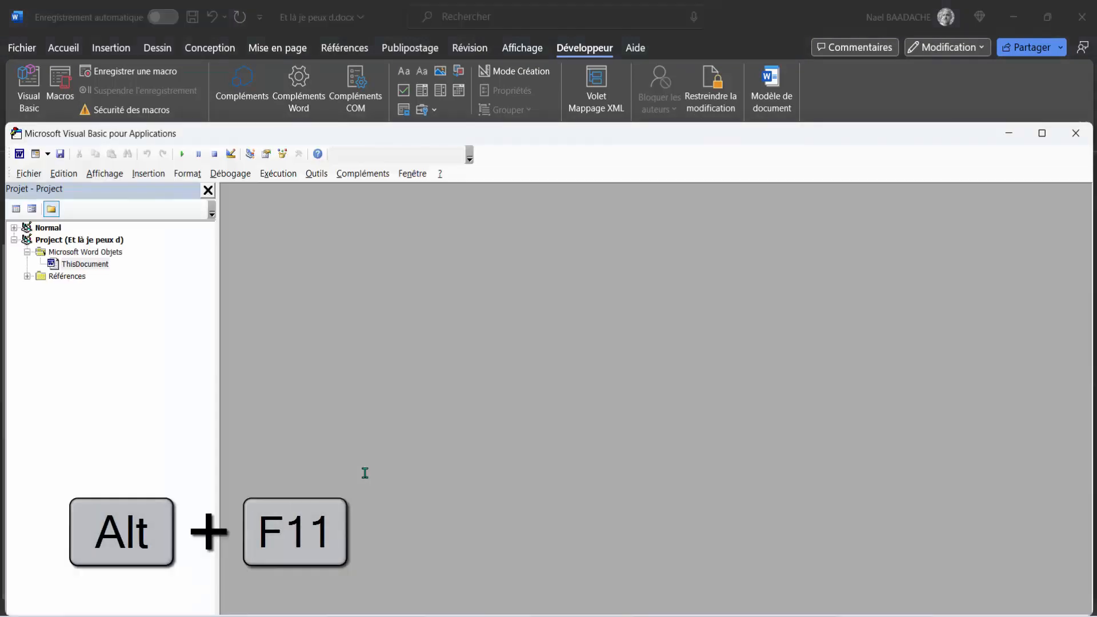
click(86, 264)
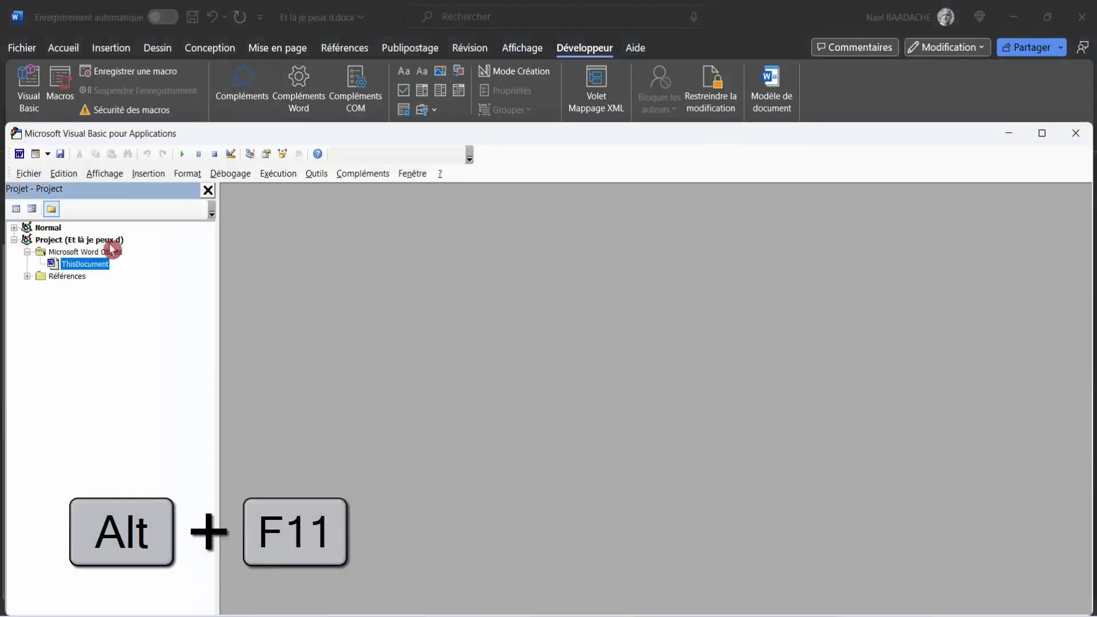
click(153, 175)
click(162, 223)
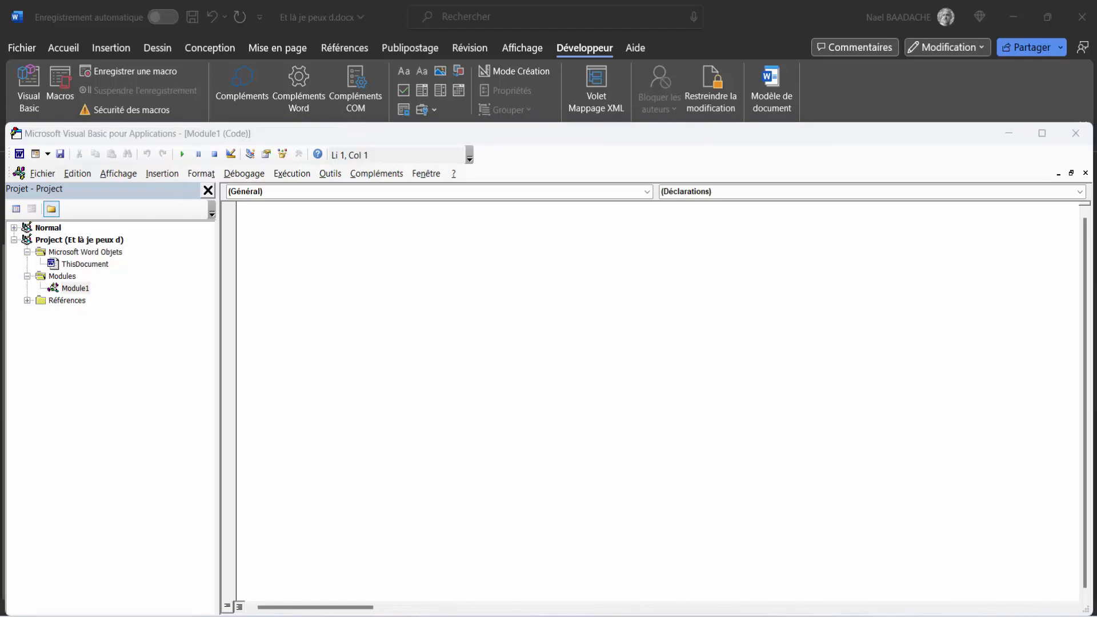
Step: Add the EffetMachineAEcrire and Wait procedures to the module, with the text "Veuillez agréer, Madame, Monsieur, mes sincères salutations." and a delay of 50 ms
text(Sub EffetMachineAEcrire()     Dim i As Integer     Dim strTexte As String     Dim intDelai As Integer      ' Texte à afficher progressivement     strTexte = "Veuillez agréer, Madame, Monsieur, mes sincères salutations."      ' Délai entre chaque caractère (en millisecondes)     intDelai = 50      ' Affiche le texte caractère par caractère     For i = 1 To Len(strTexte)         Selection.TypeText Mid(strTexte, i, 1)         Wait intDelai     Next i End Sub  Sub Wait(intDelai As Integer)     Dim startTime As Double     Dim endTime As Double     startTime = Timer     endTime = Timer + intDelai / 1000     Do While Timer < endTime         DoEvents     Loop End Sub)
click(287, 281)
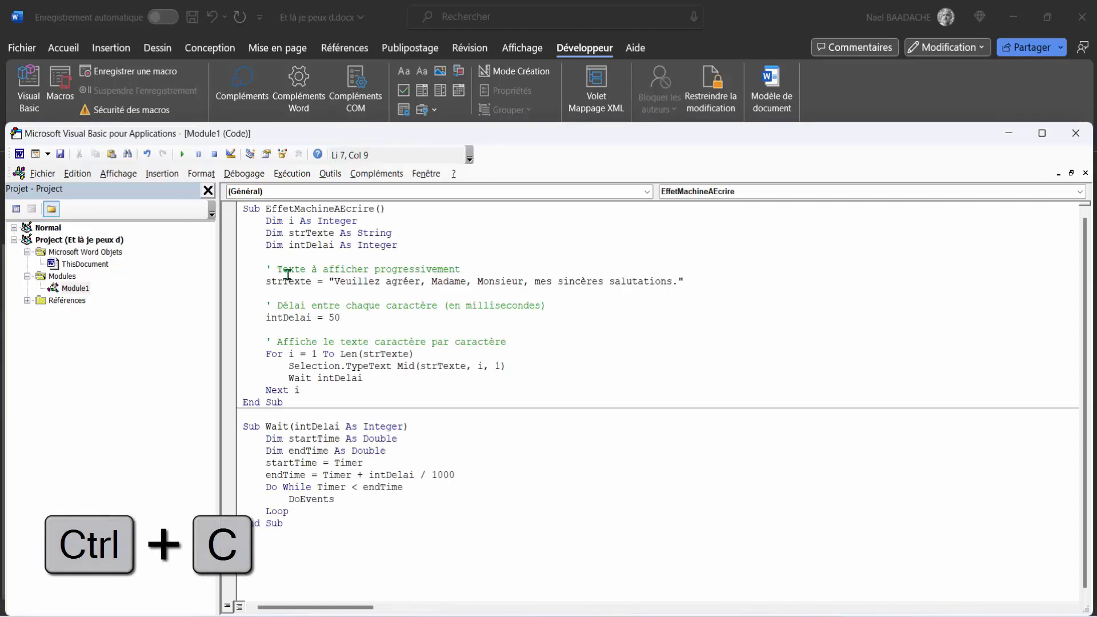
click(333, 280)
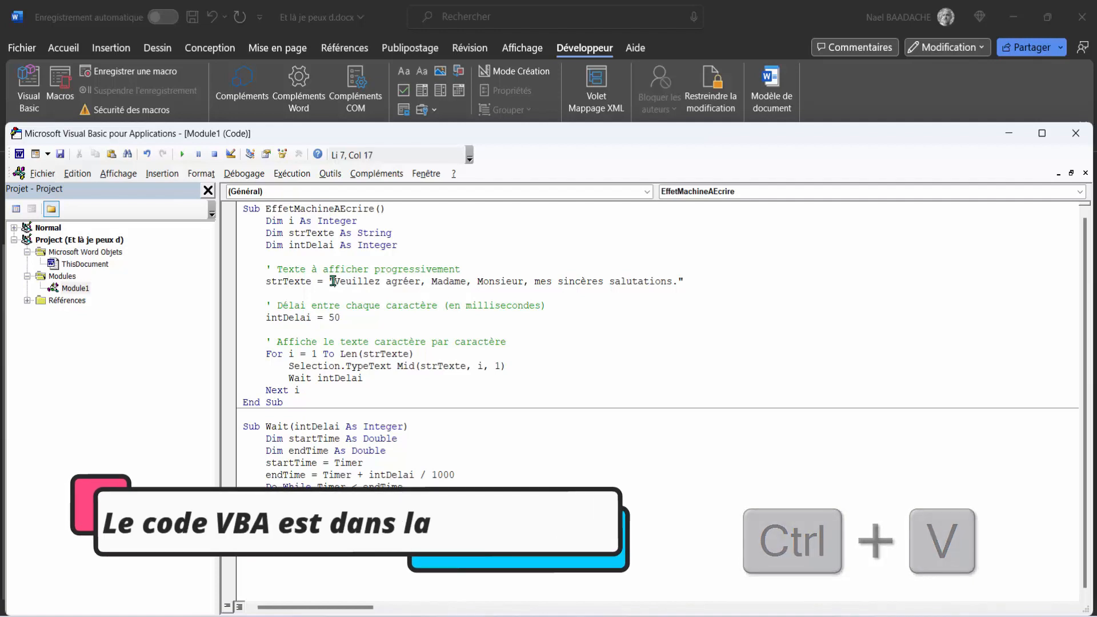
Step: Close the Visual Basic editor and run the EffetMachineAEcrire macro on the empty last line of the document
drag(333, 281, 426, 281)
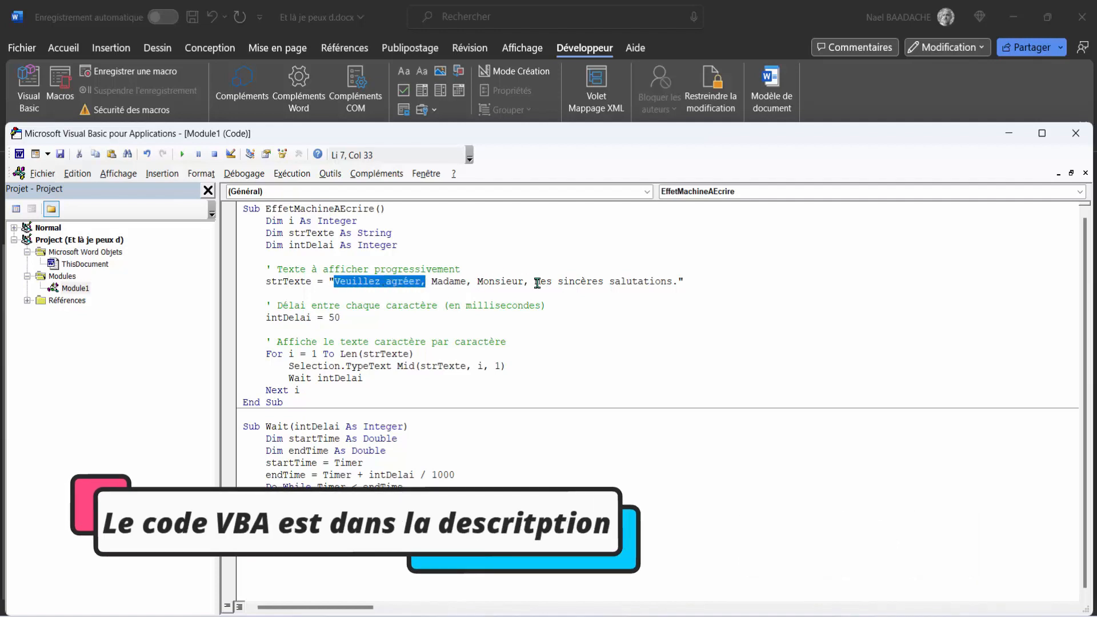
click(582, 279)
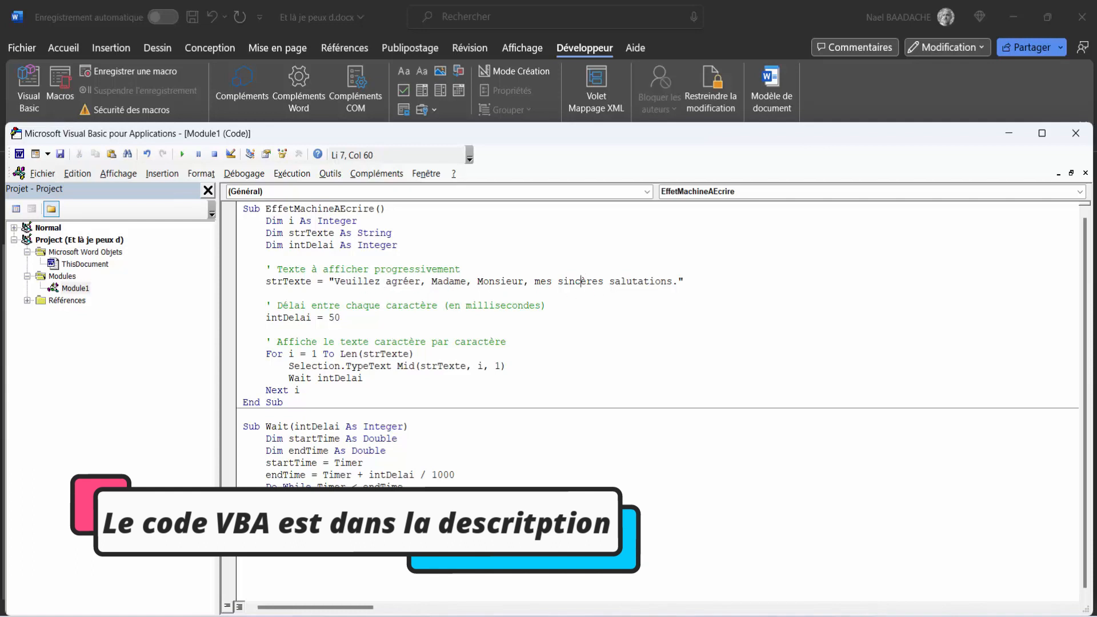
click(1077, 134)
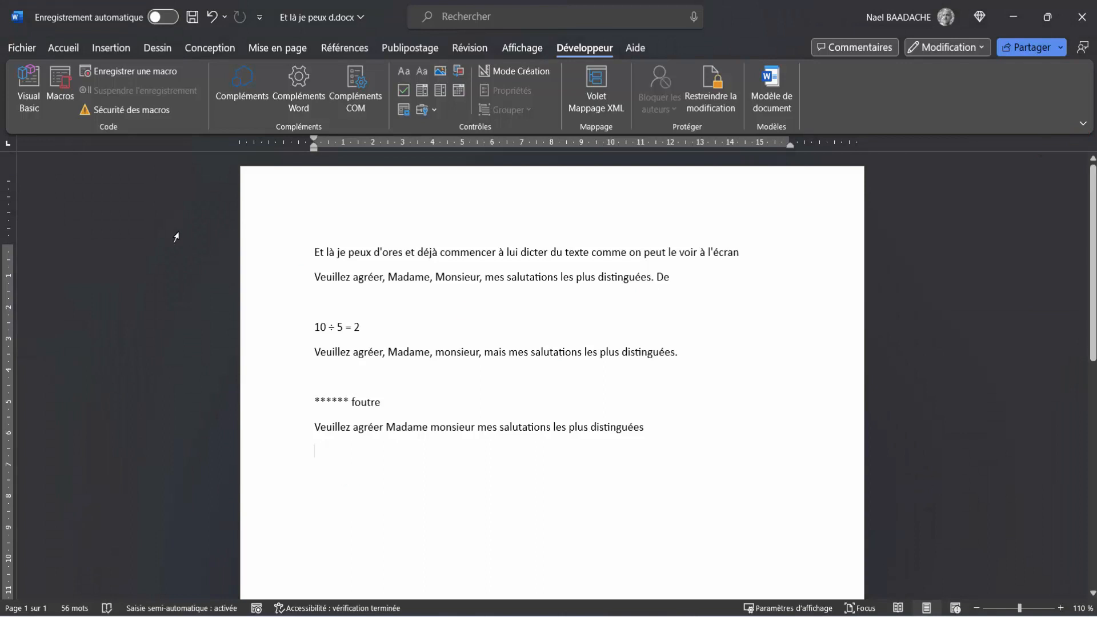
click(58, 86)
click(363, 224)
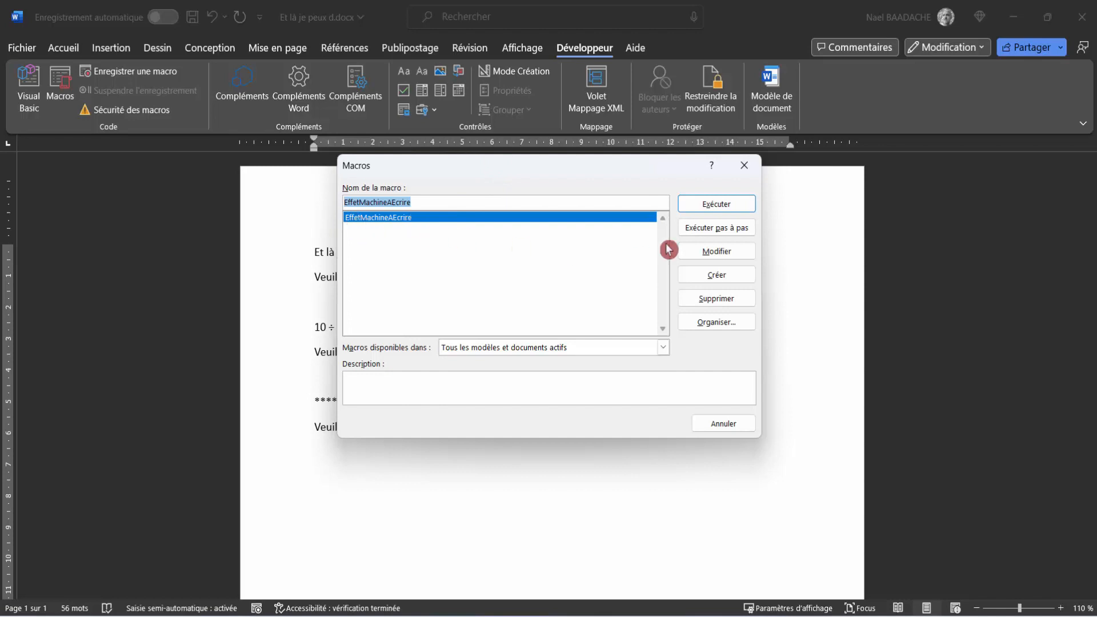
click(715, 207)
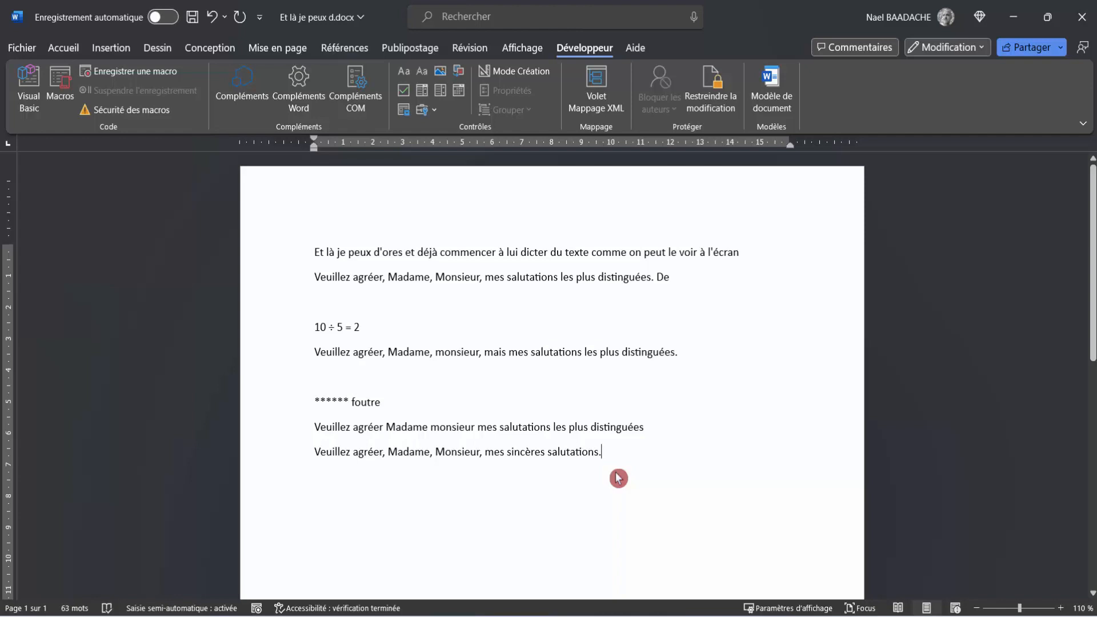
click(391, 453)
Step: Add a new custom main tab in Word's ribbon customization options and rename it "Mes Macros"
click(33, 52)
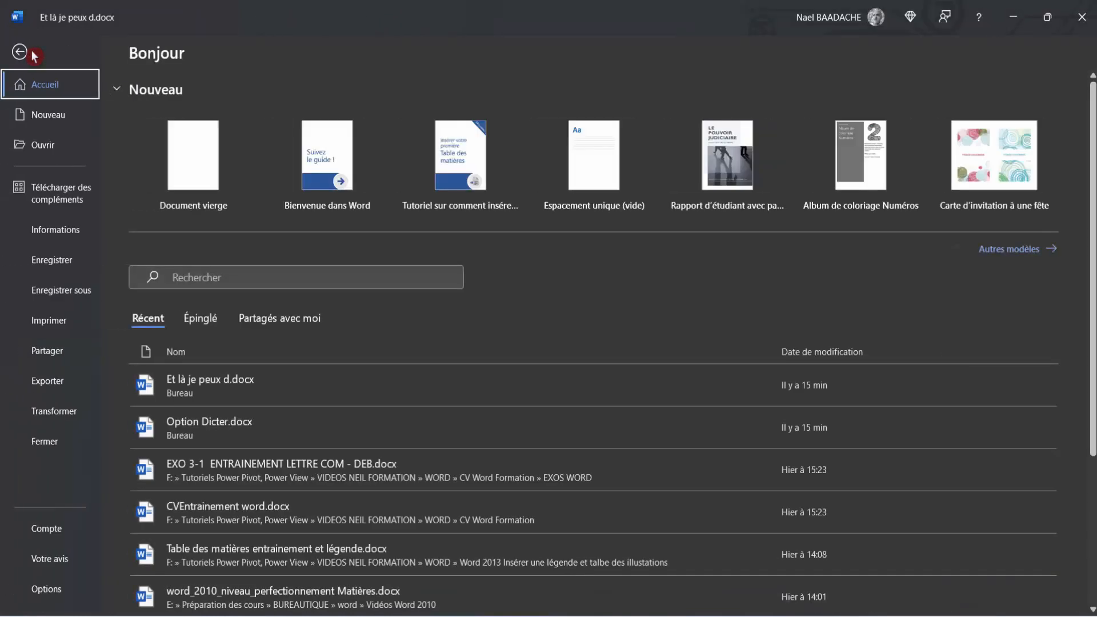
click(53, 590)
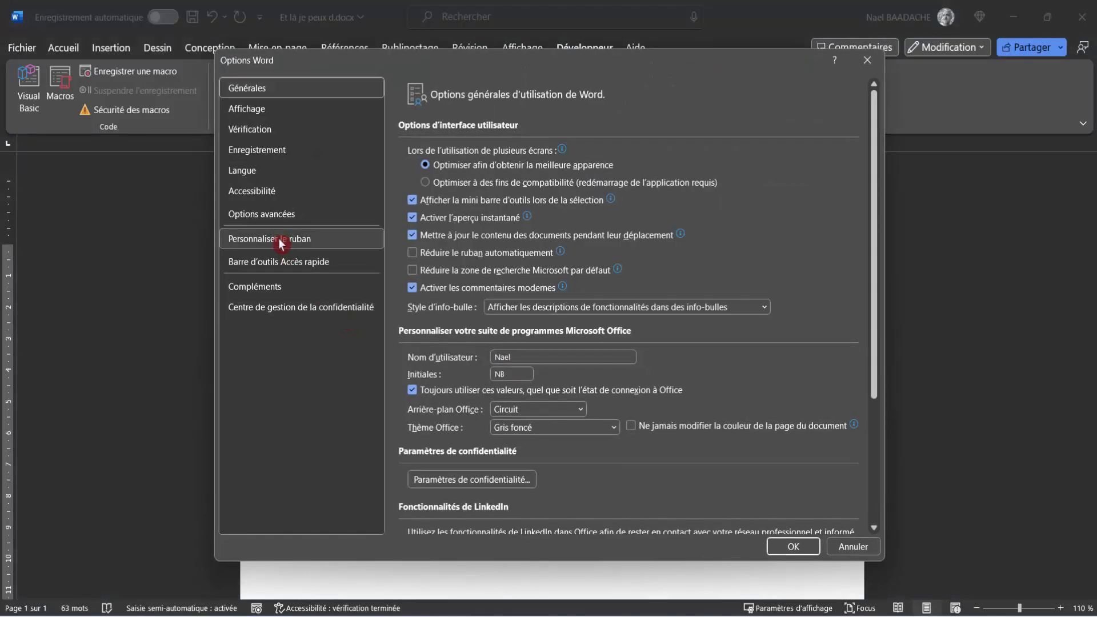
click(280, 244)
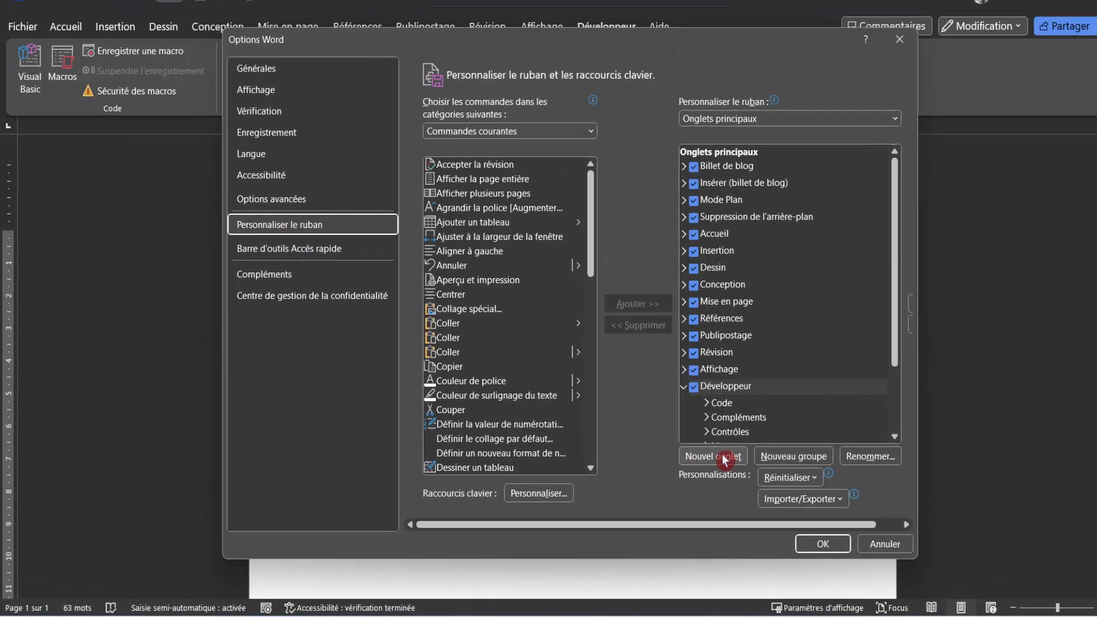
click(723, 457)
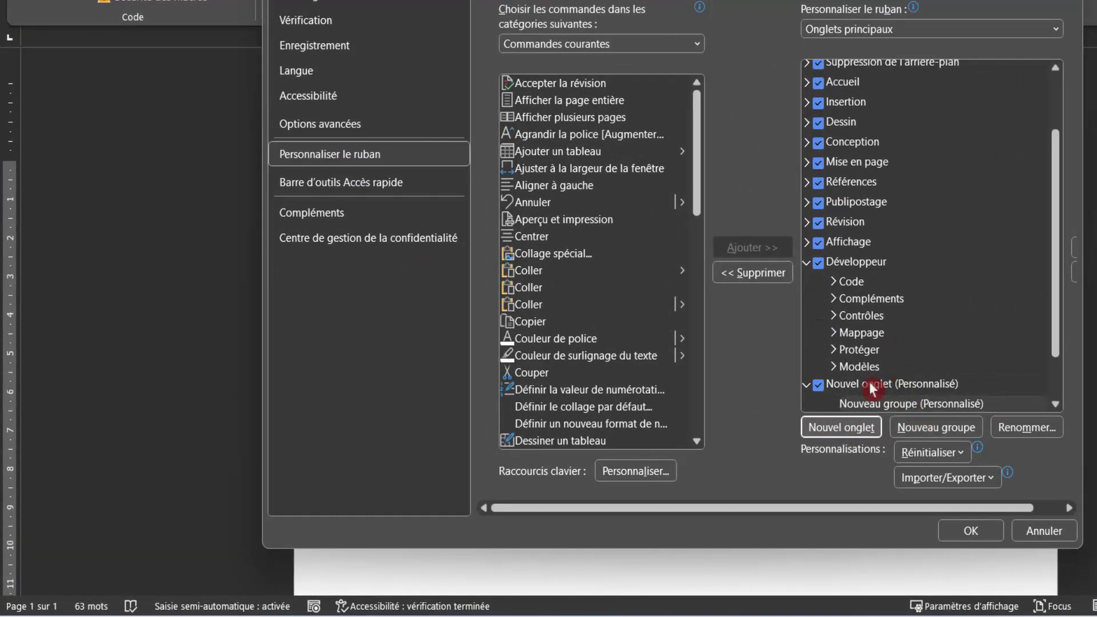
click(869, 384)
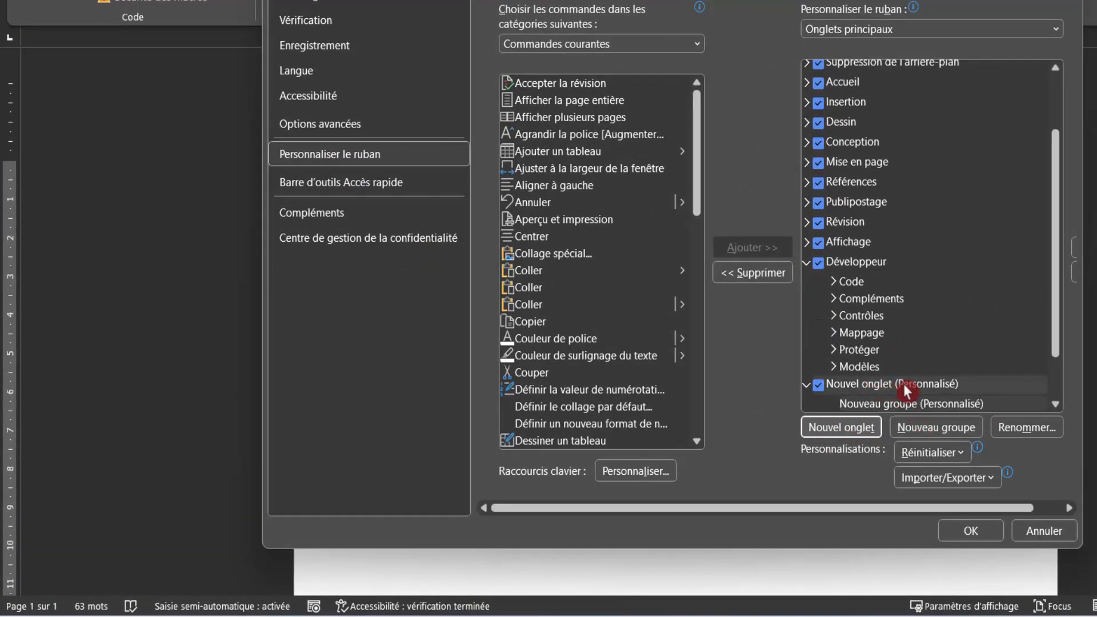
click(1023, 427)
text(M)
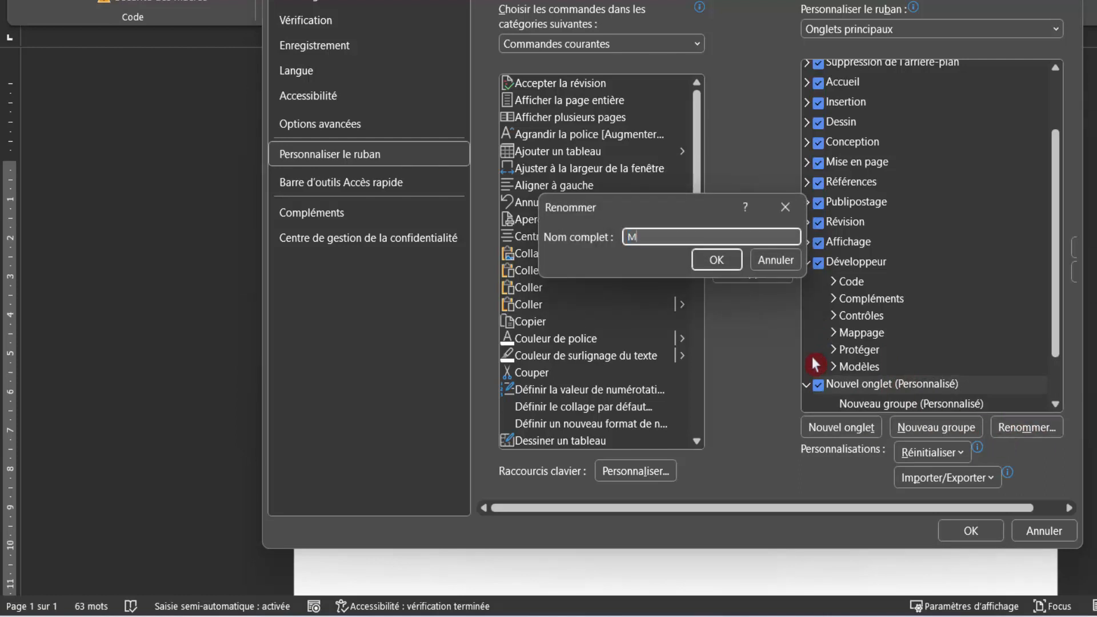
text(es Macros)
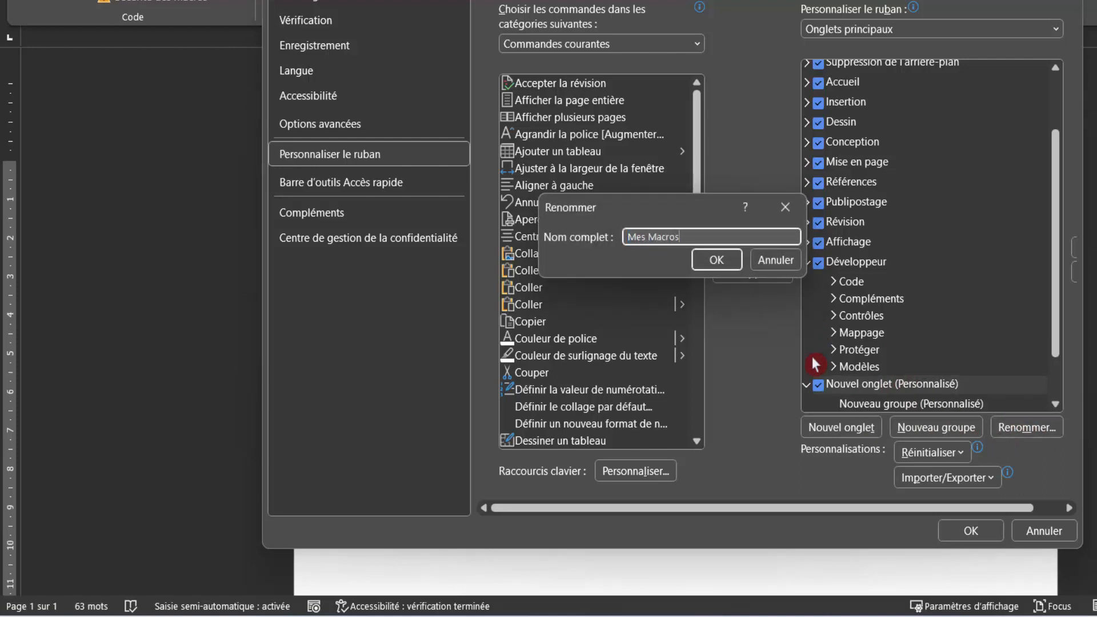
click(717, 259)
Step: Rename the new group under Mes Macros as "Macros Word" and give it the orange clock symbol
click(898, 404)
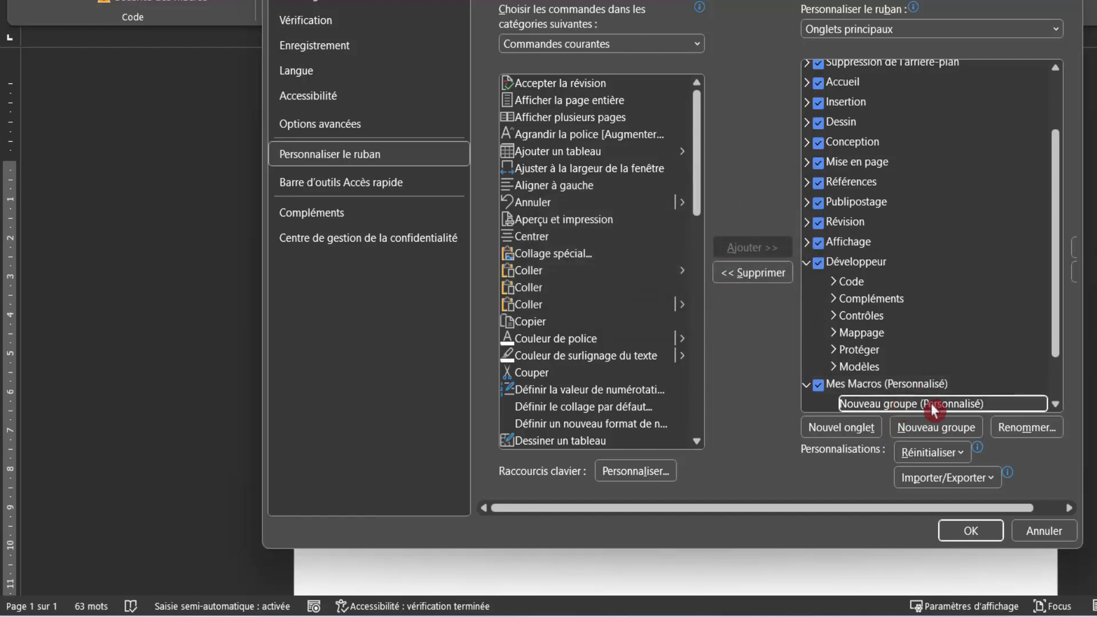
click(1011, 433)
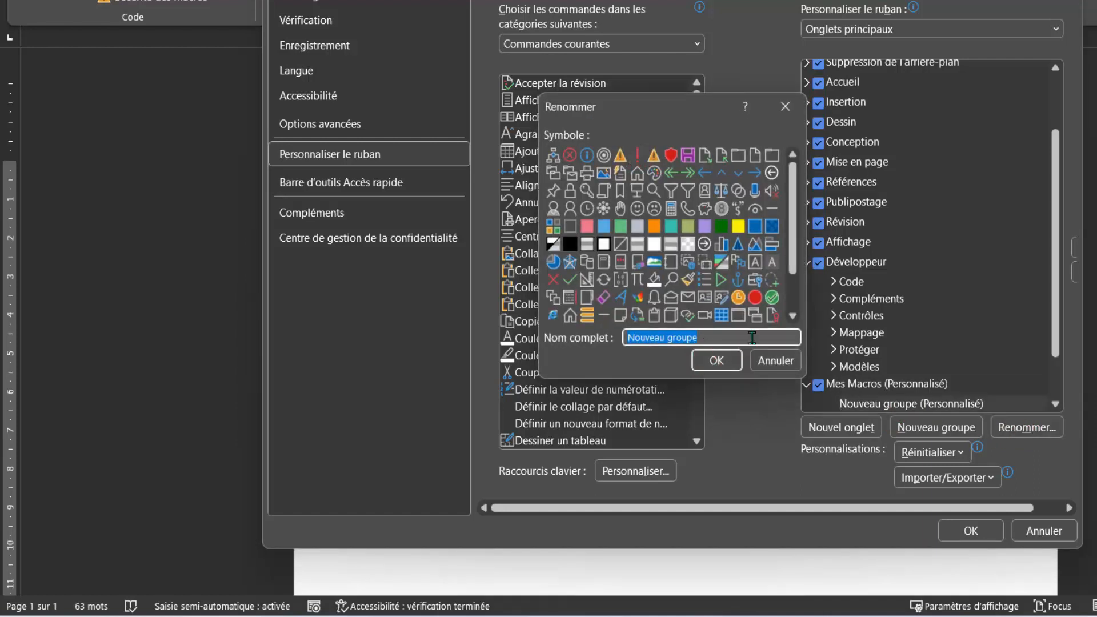
text(Macros Word)
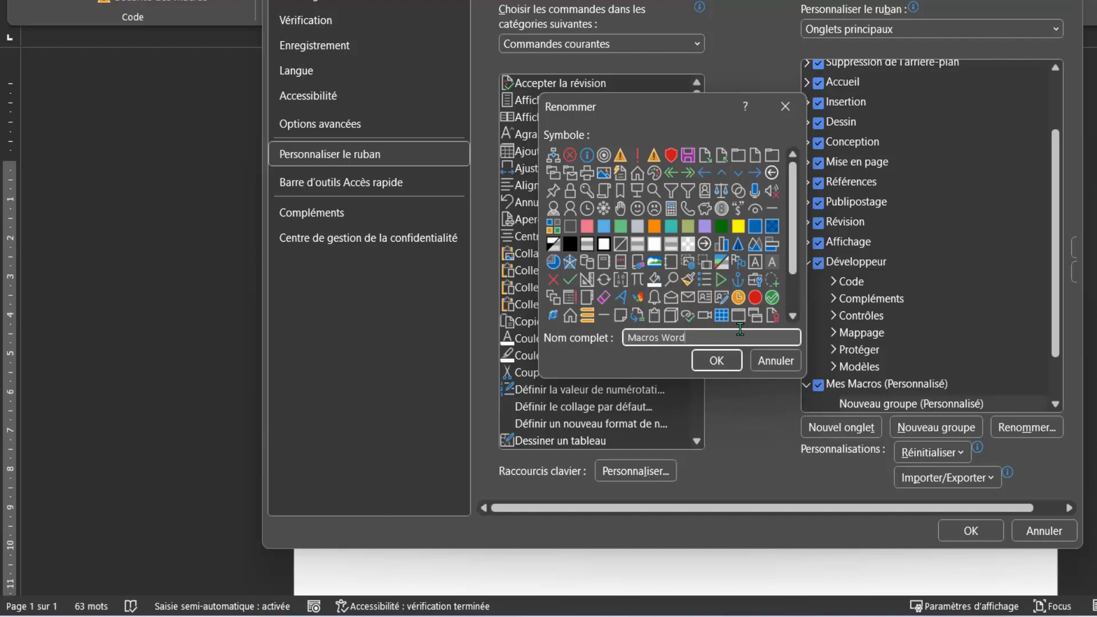
click(738, 297)
click(717, 363)
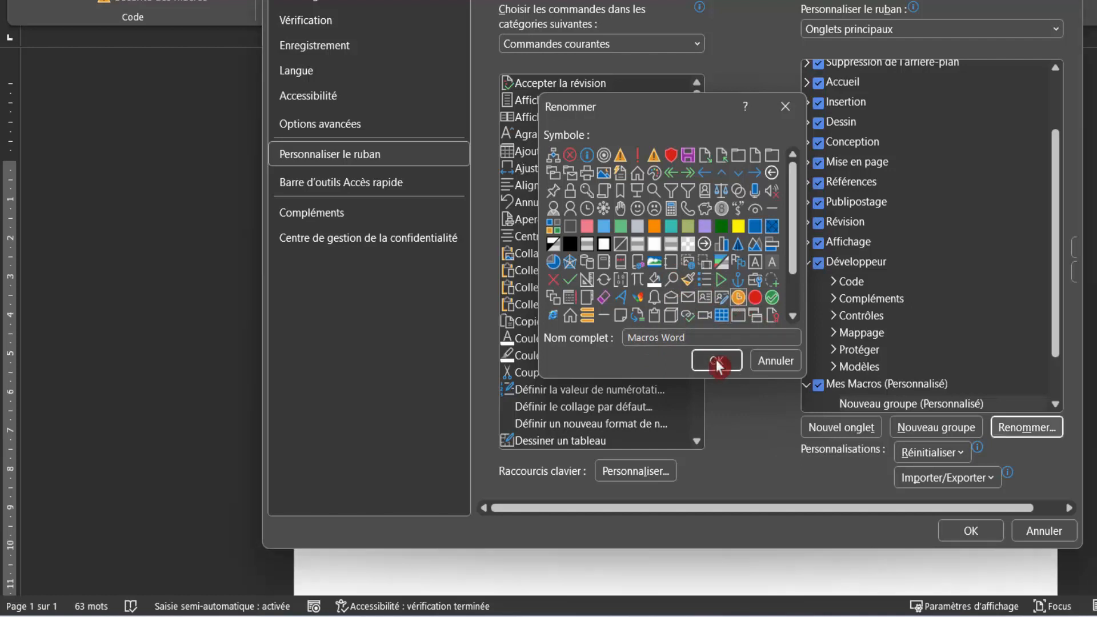
Step: Add the Project.Module1.EffetMachineAEcrire macro to the Macros Word group
scroll(960, 355, down, 1)
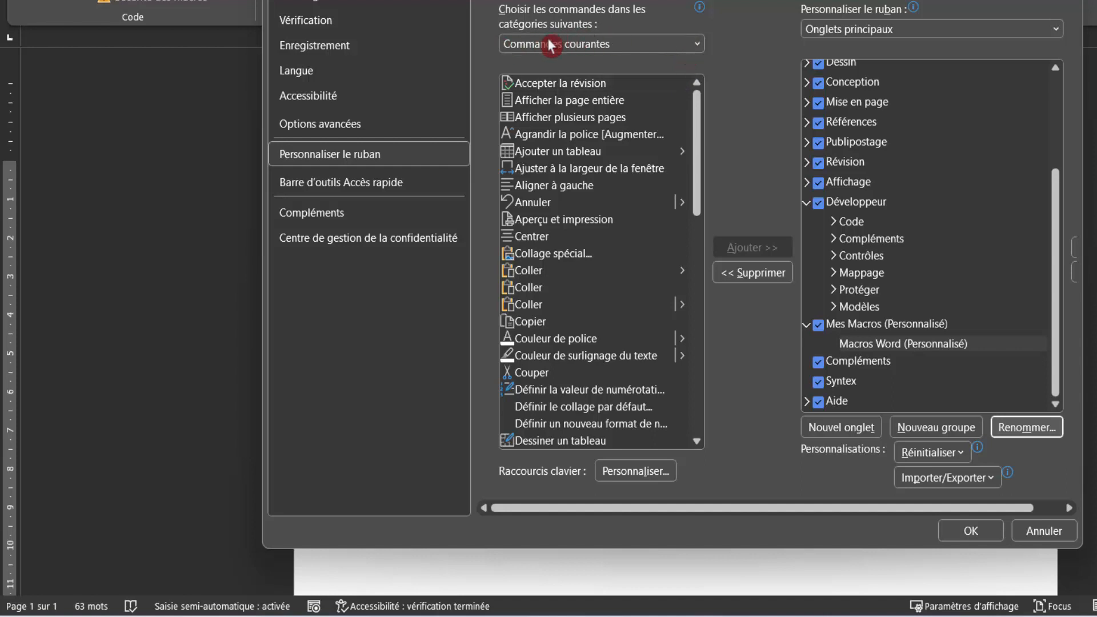
click(697, 45)
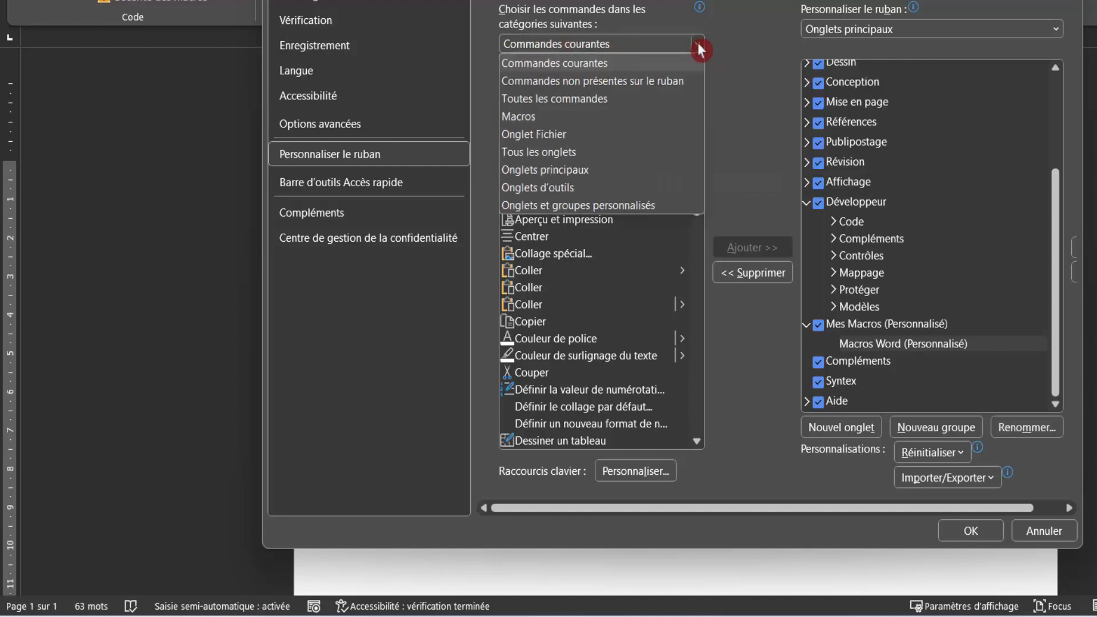
click(533, 115)
click(571, 85)
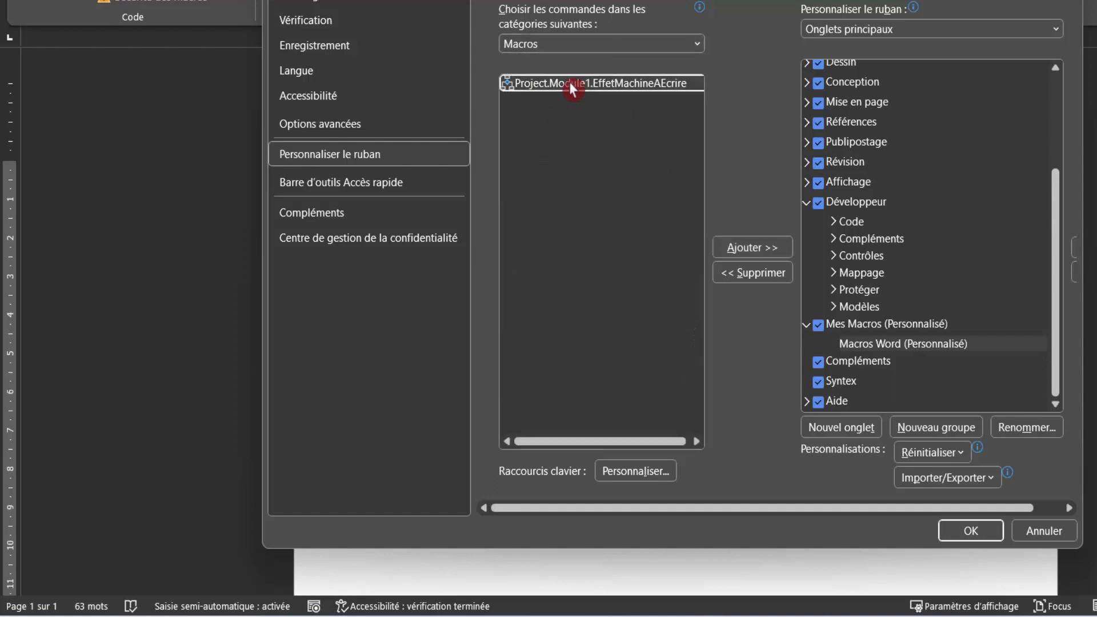
drag(572, 86, 910, 344)
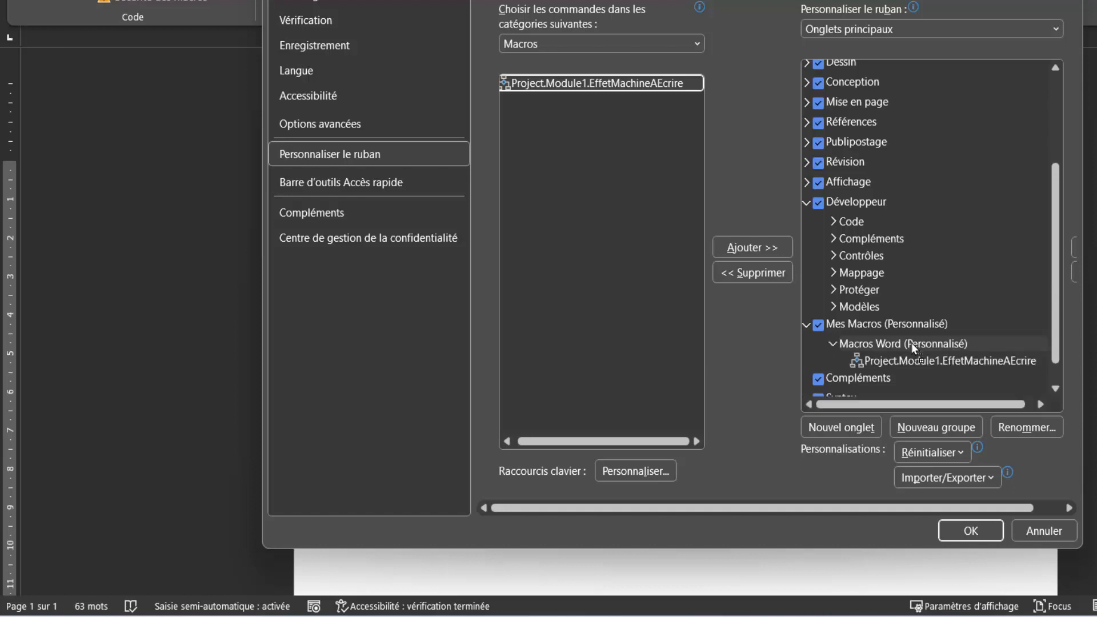
Step: Rename the macro command in the Macros Word group as "Formule De politesse", give it the green check mark symbol, and apply the options
click(1022, 433)
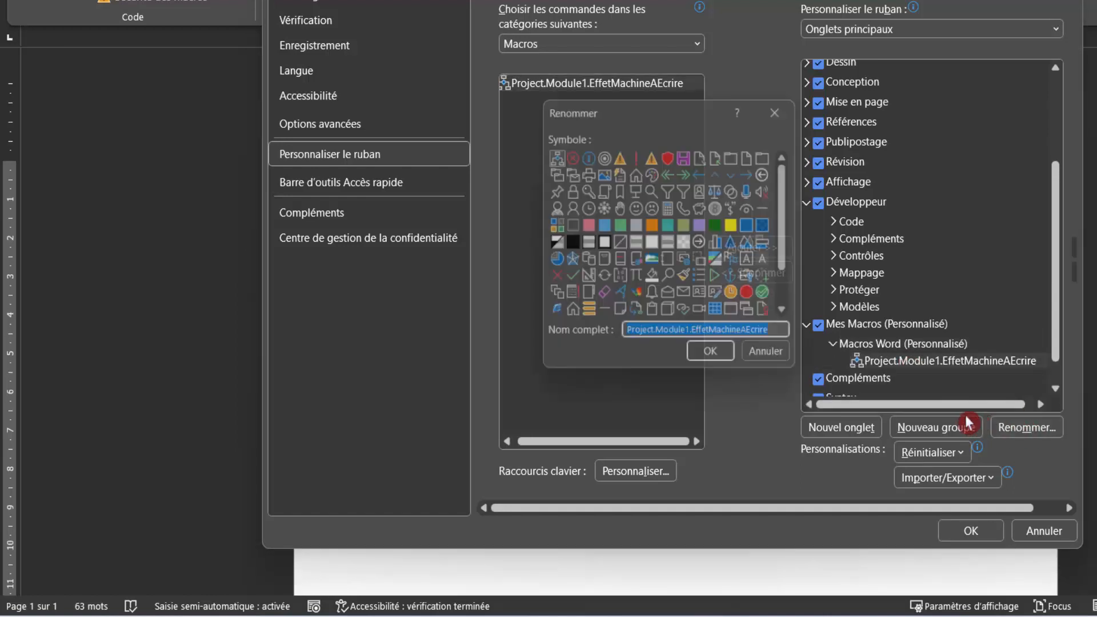
click(715, 361)
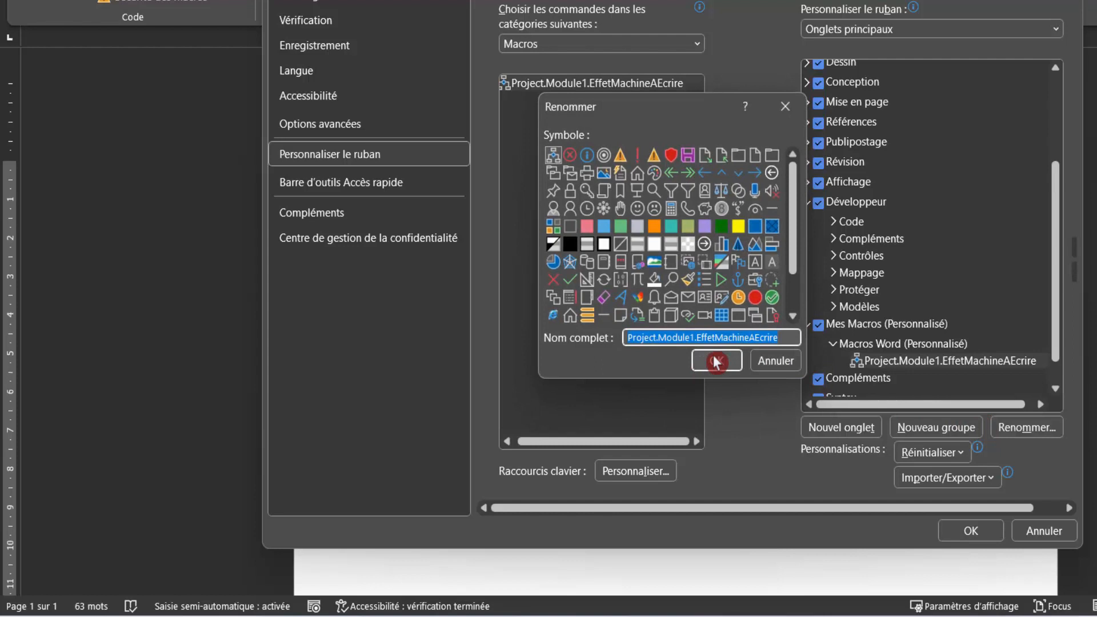
text(Formule De politesse)
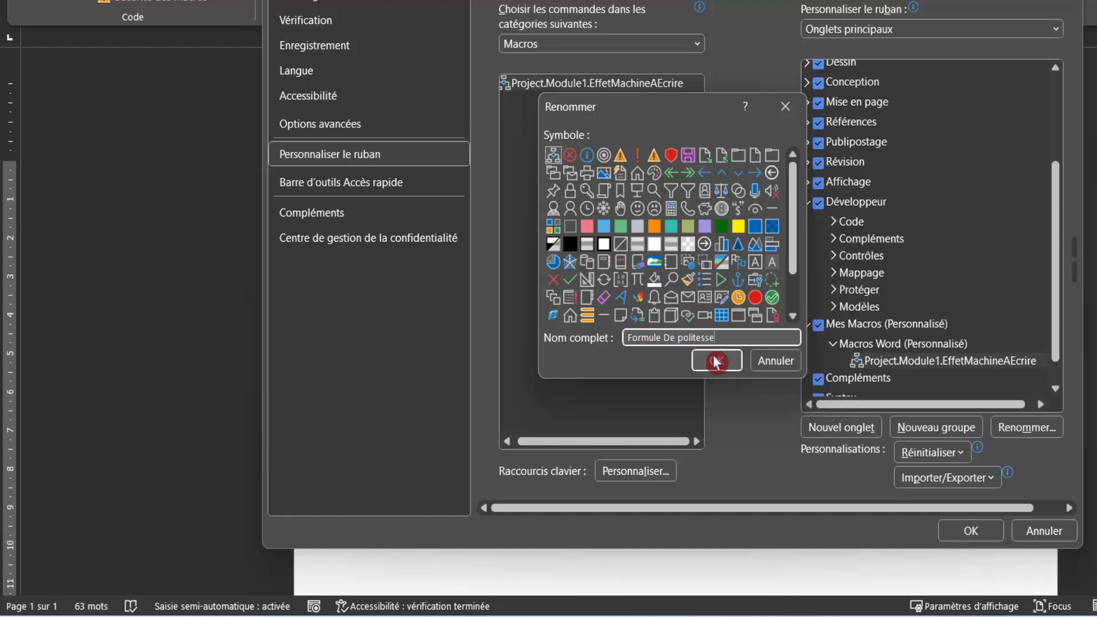
click(772, 298)
click(717, 360)
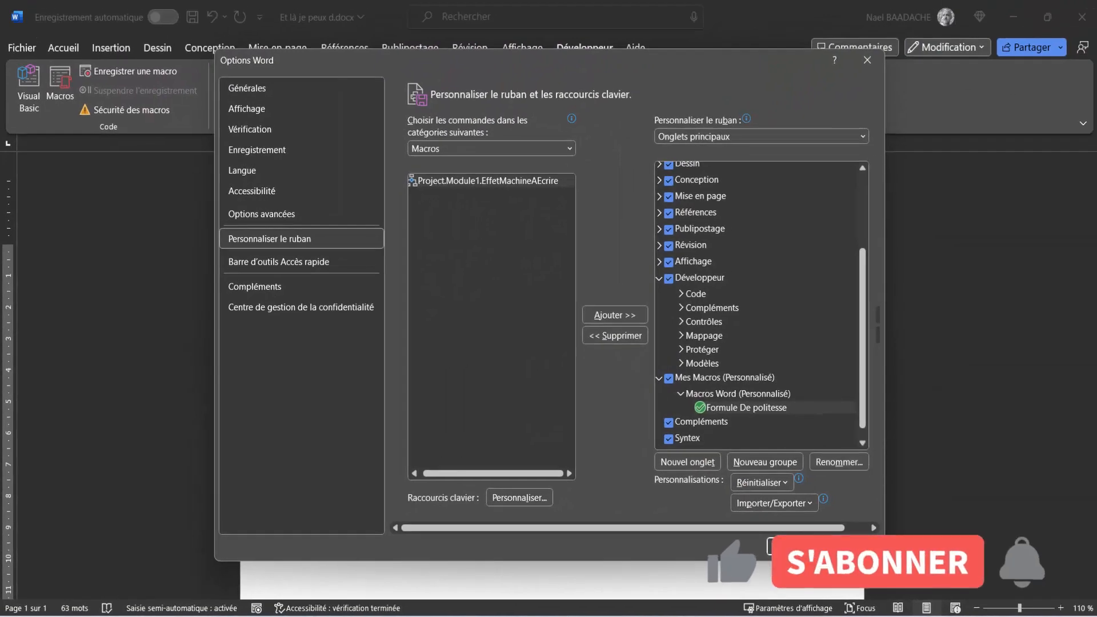
click(894, 538)
Step: Add two new lines at the end of the document and run the Formule De politesse macro from the custom Mes Macros ribbon
key(Return)
key(Return)
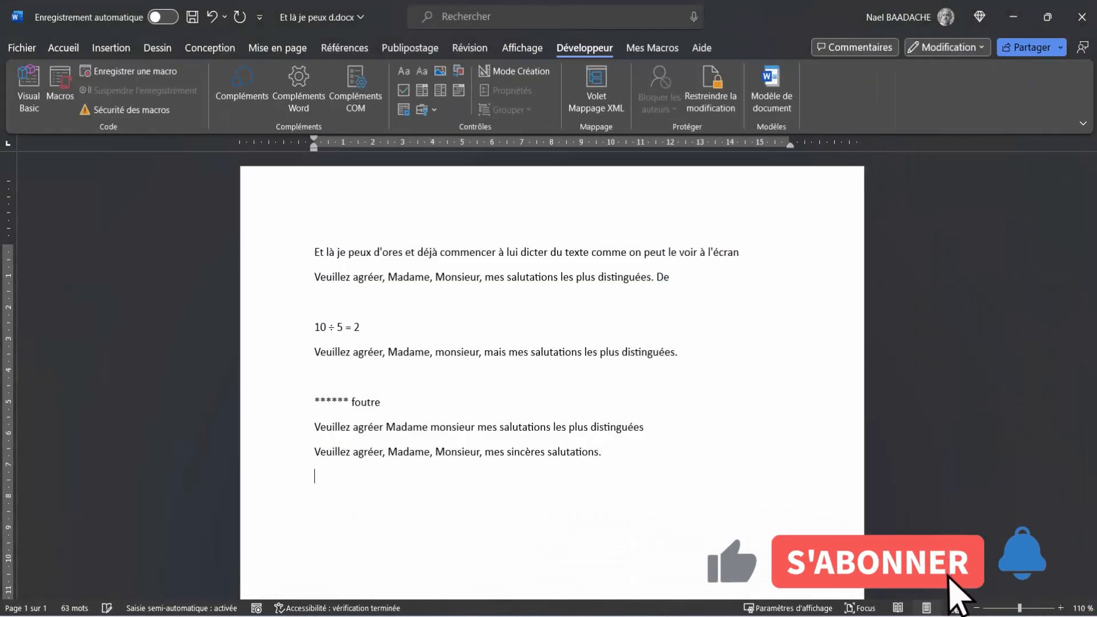
click(657, 49)
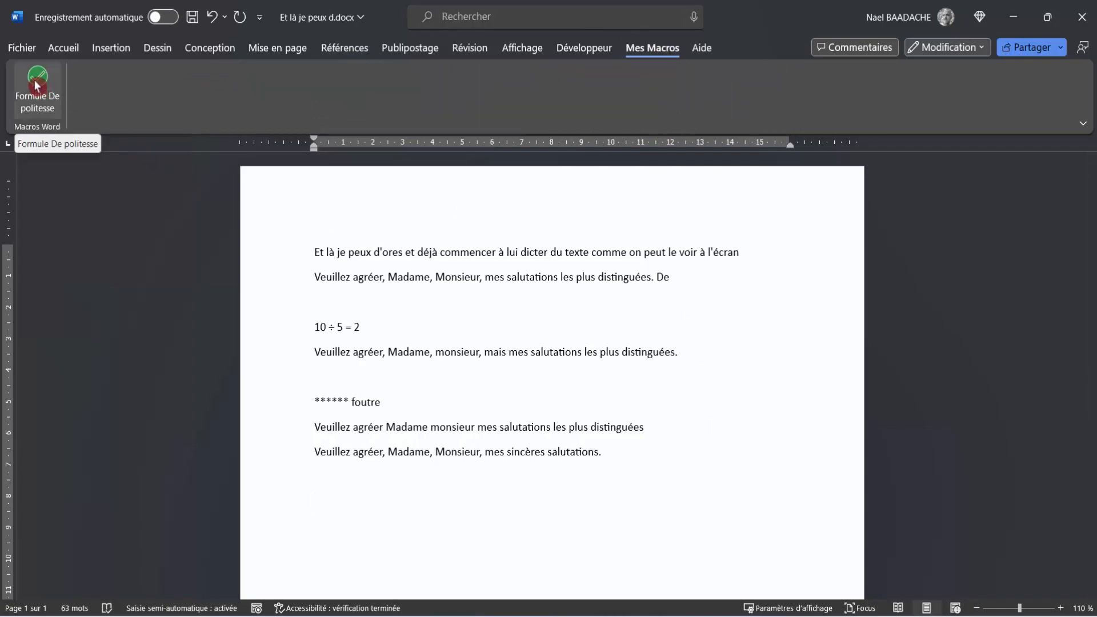
click(35, 86)
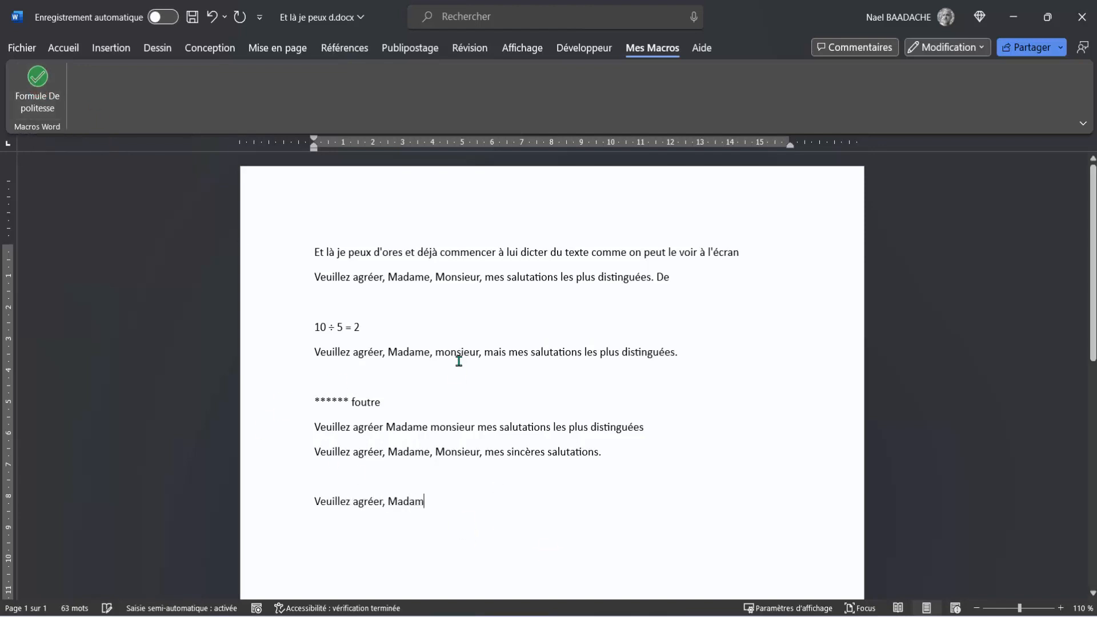